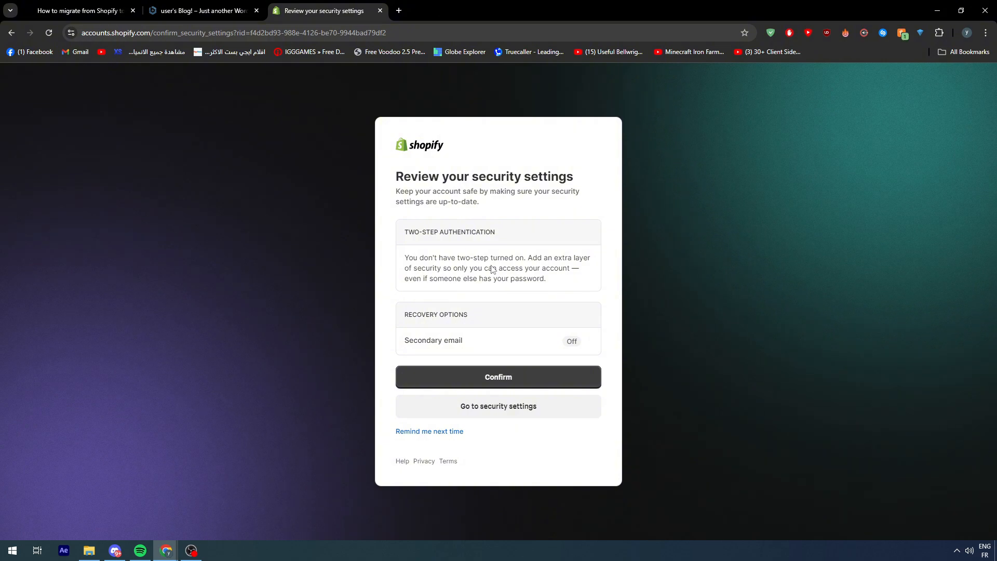
Postpone the security settings review and continue to Shopify with the existing account.
click(433, 437)
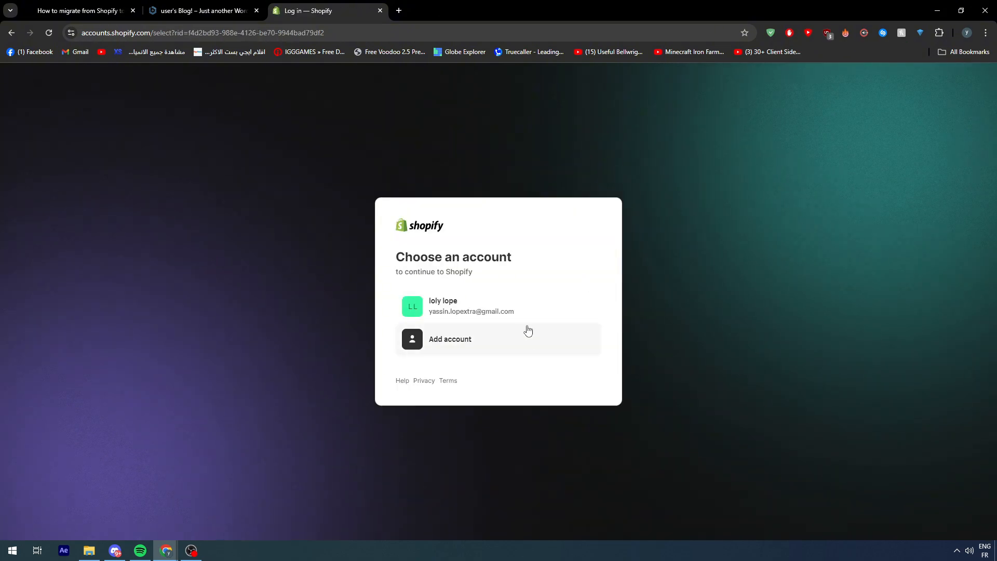
click(518, 317)
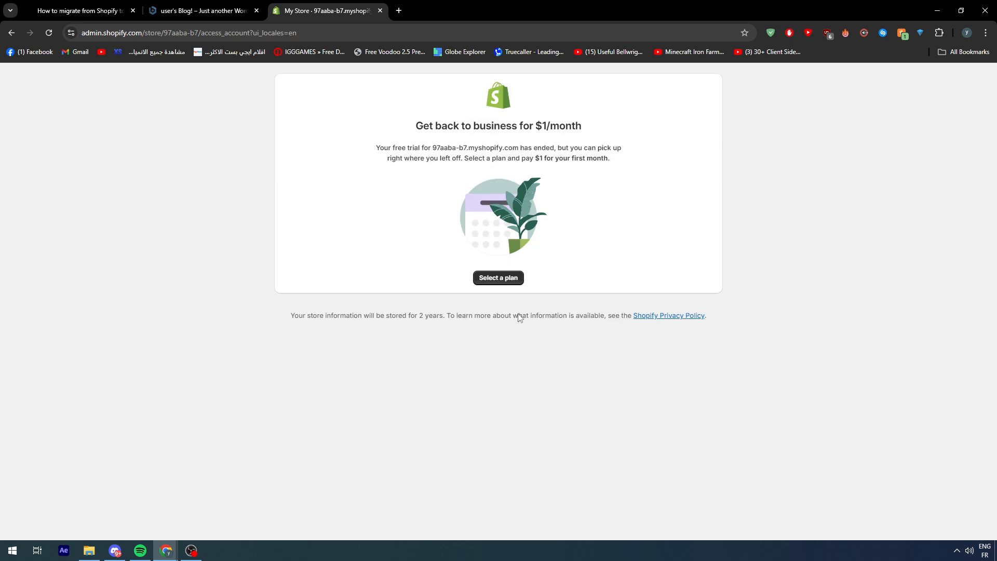
Review the plans offered for the store with the expired trial and open the list of all stores.
click(495, 282)
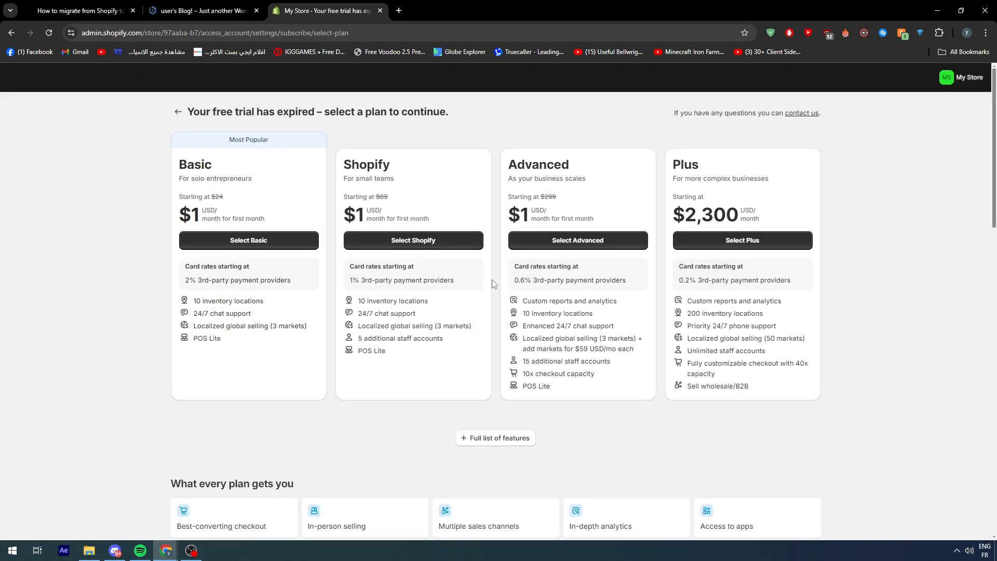
scroll(435, 313, down, 5)
scroll(957, 99, up, 4)
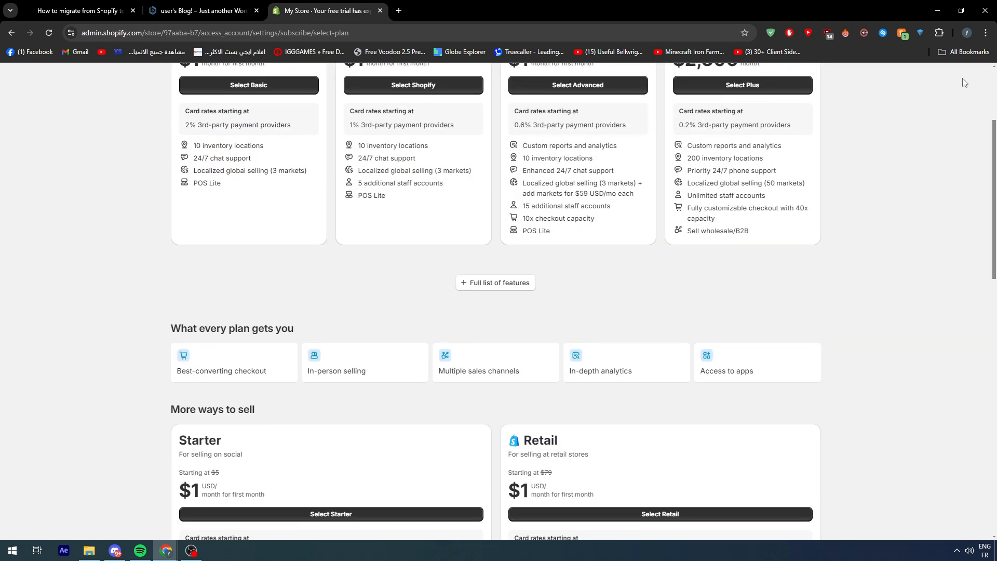
scroll(957, 99, up, 1)
click(962, 77)
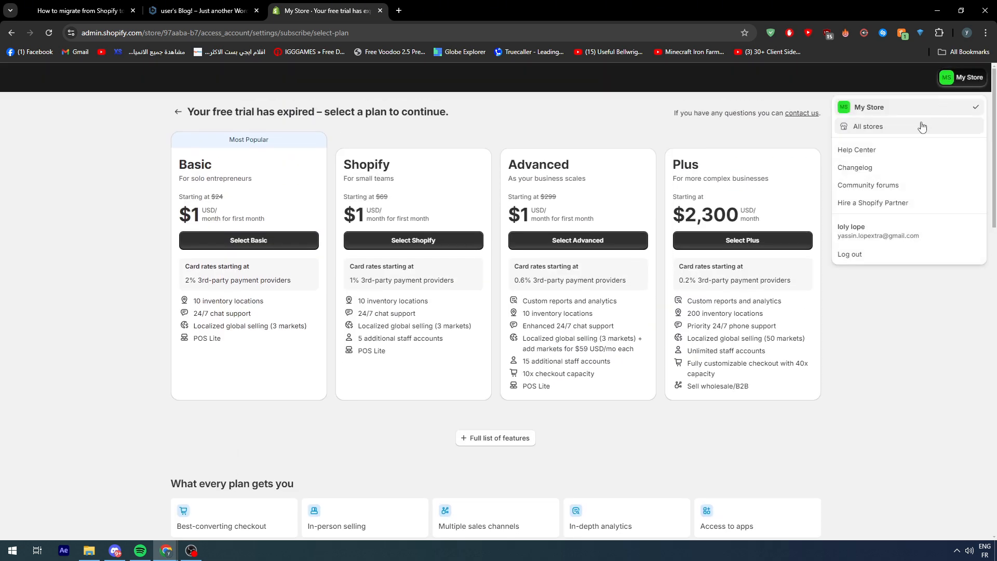
click(912, 135)
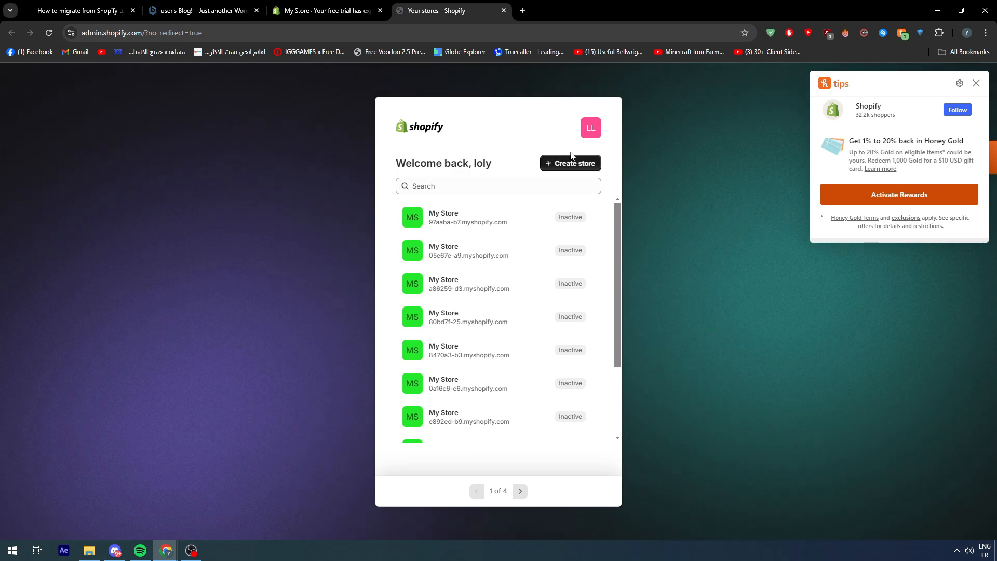
Switch to the WordPress site and open its admin dashboard.
click(349, 7)
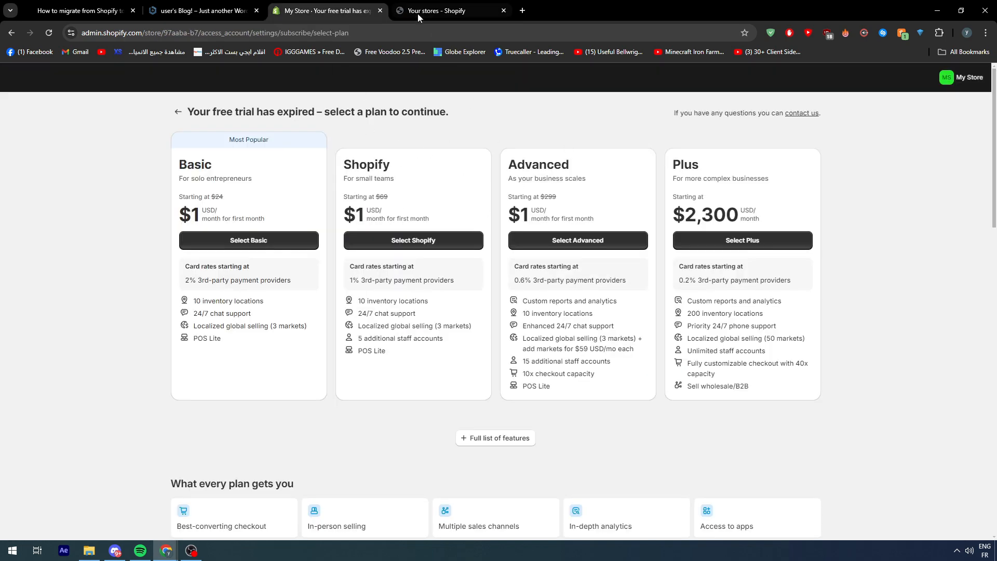
click(202, 10)
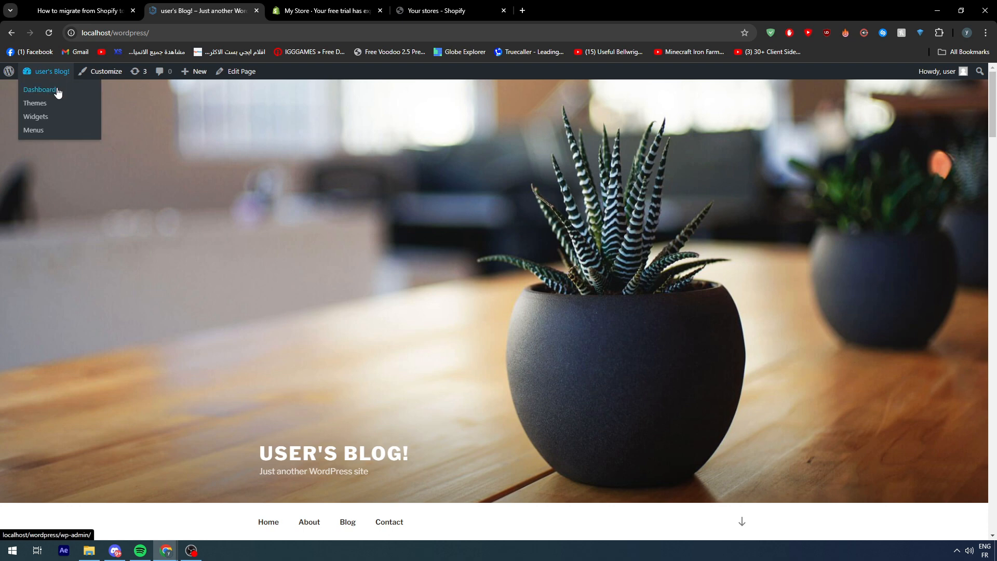
click(41, 87)
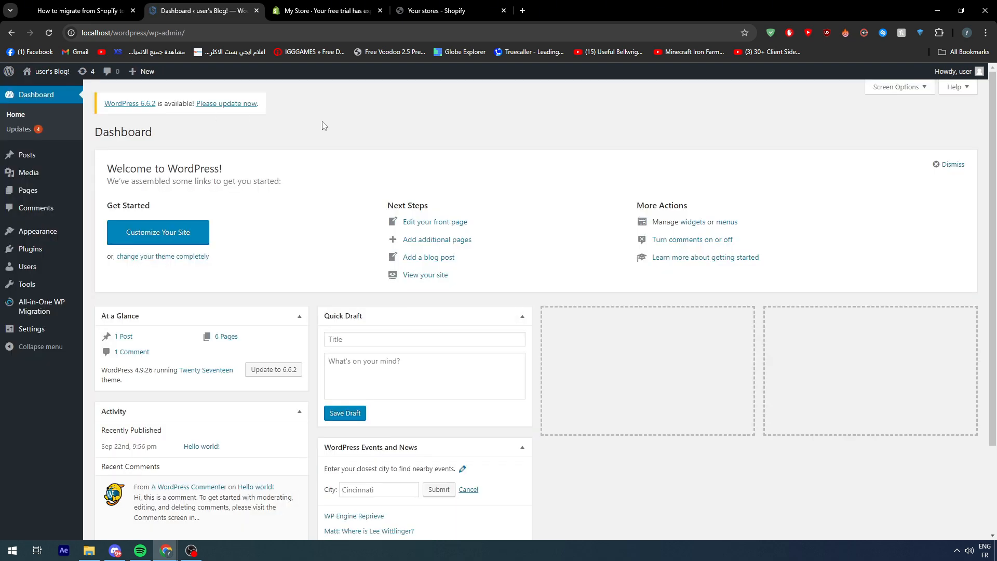
Create a new Shopify store from the list of stores, leaving the onboarding questions unanswered.
click(446, 10)
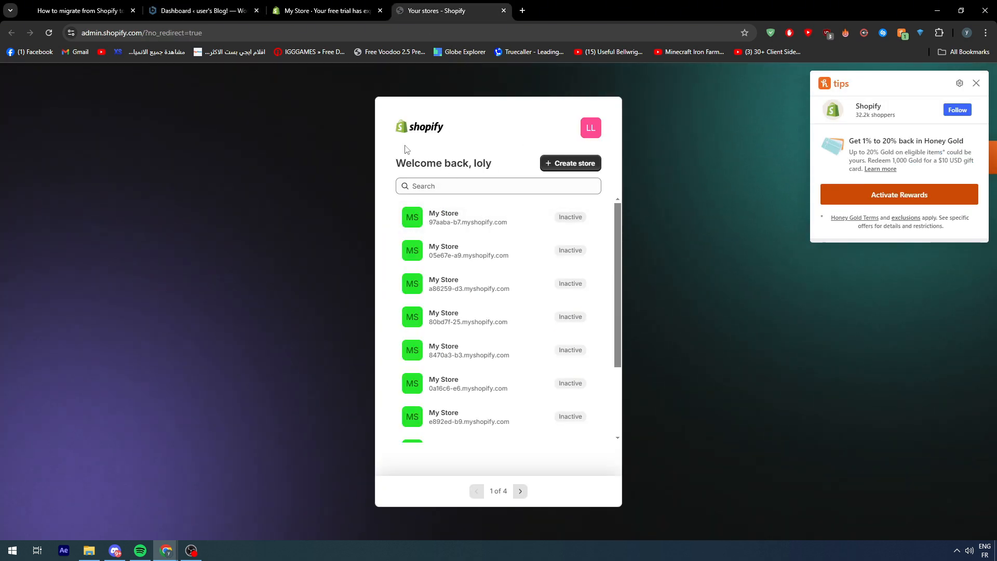
click(552, 163)
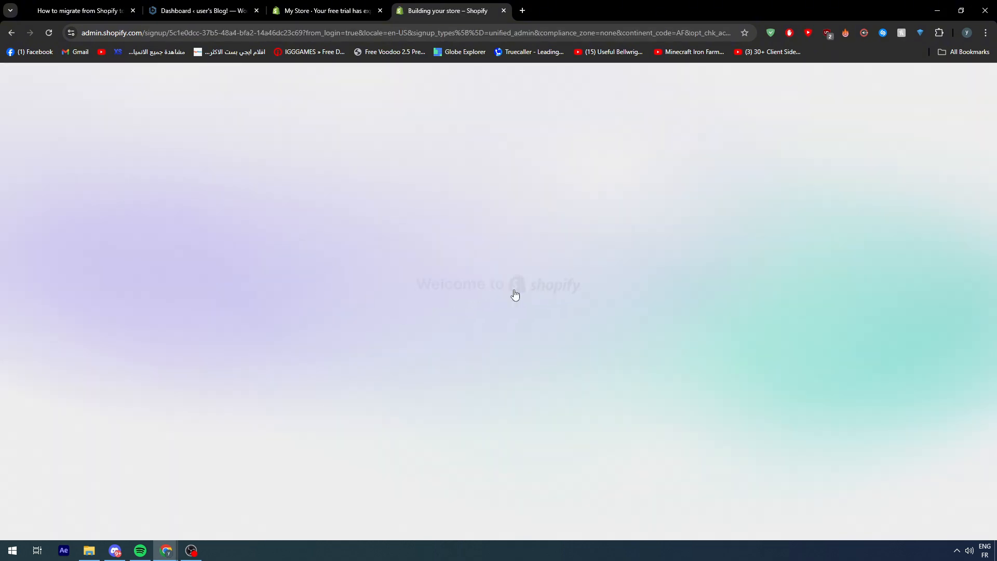
click(666, 312)
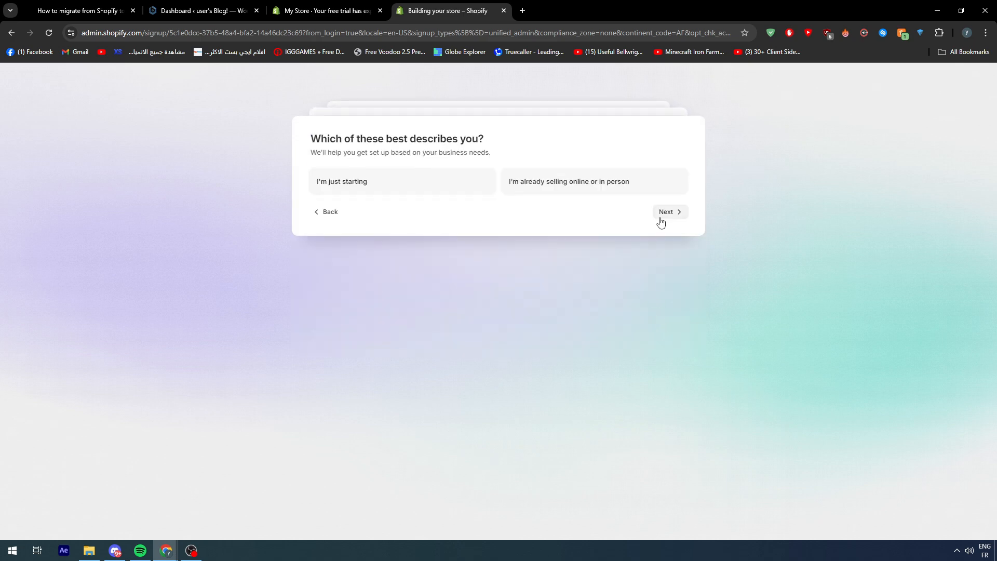
click(667, 208)
click(667, 207)
click(669, 294)
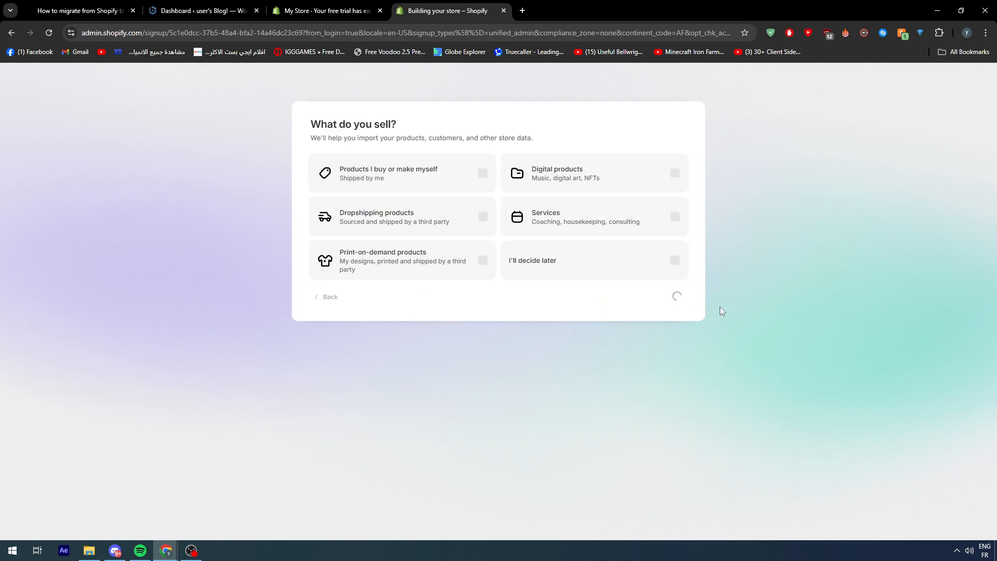
click(652, 365)
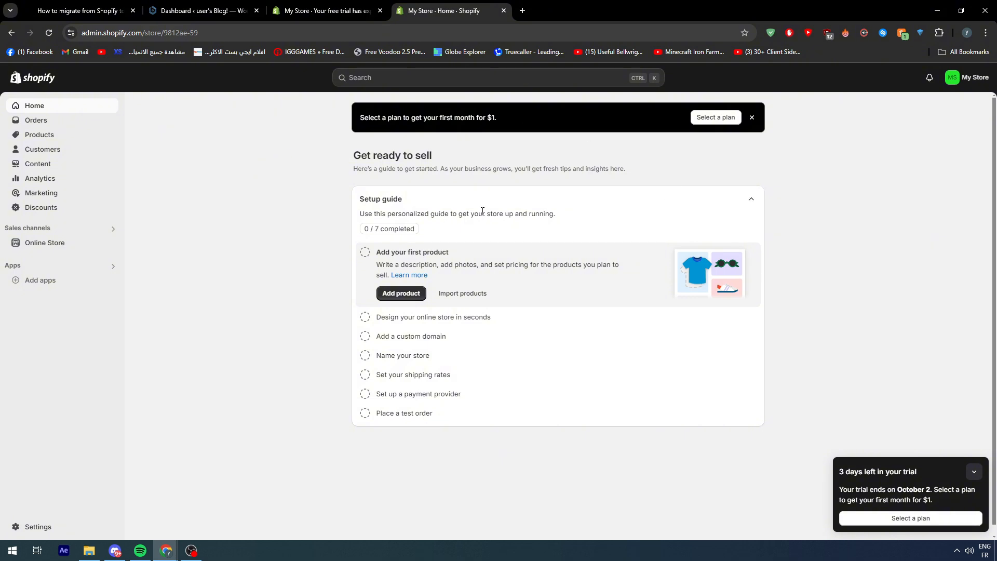
Open the new Shopify store's Orders page and highlight the page's full web address.
click(207, 11)
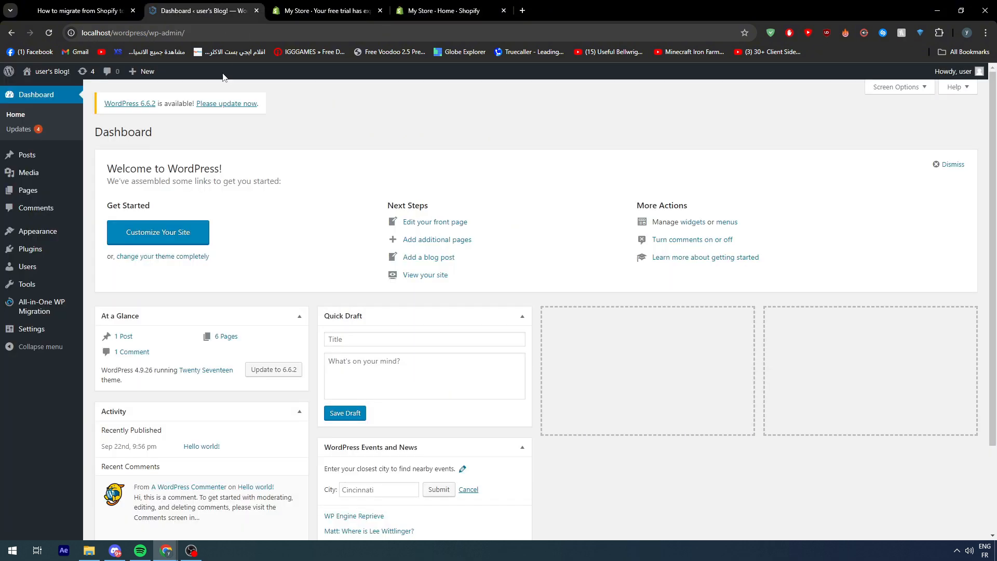
click(407, 8)
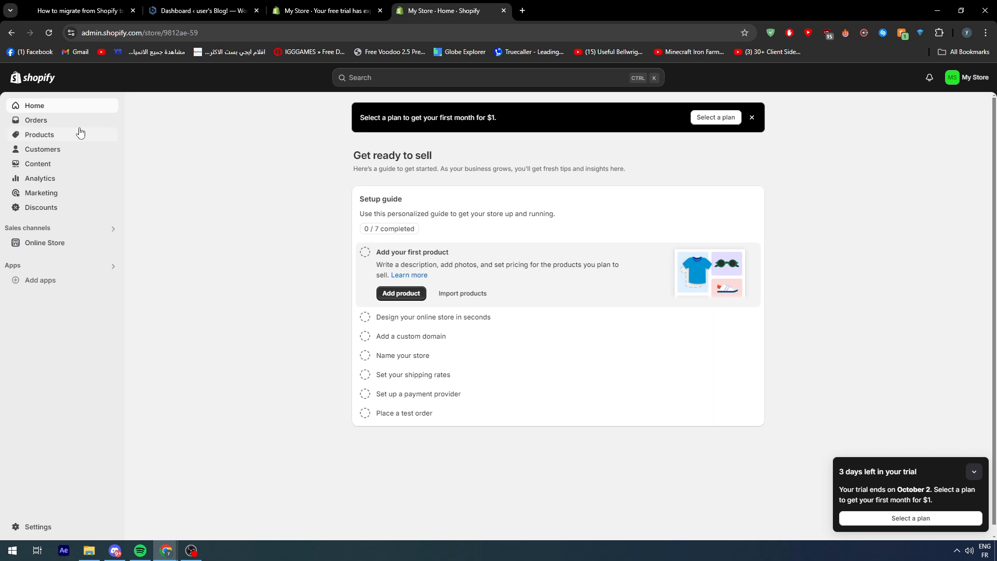
click(32, 123)
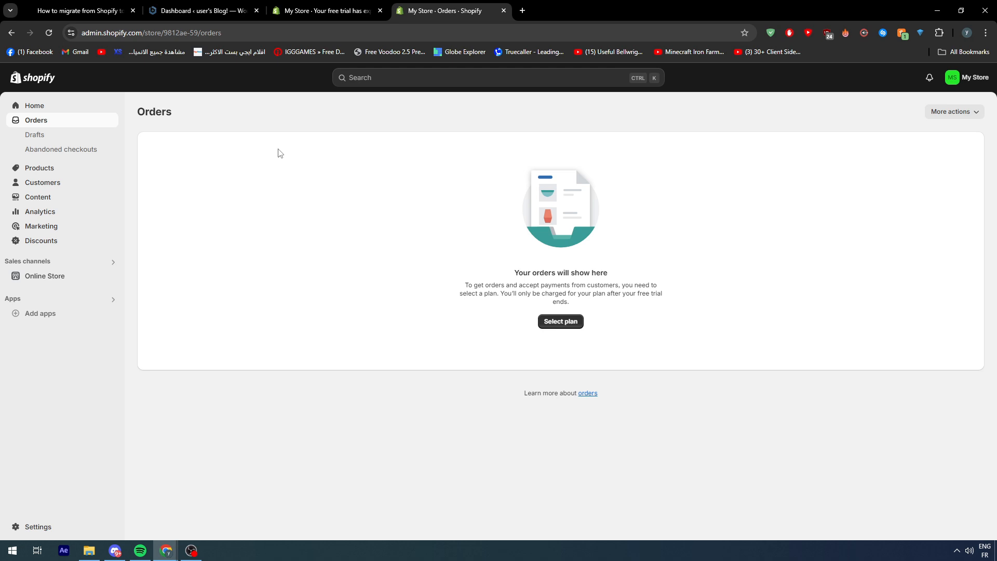
click(235, 37)
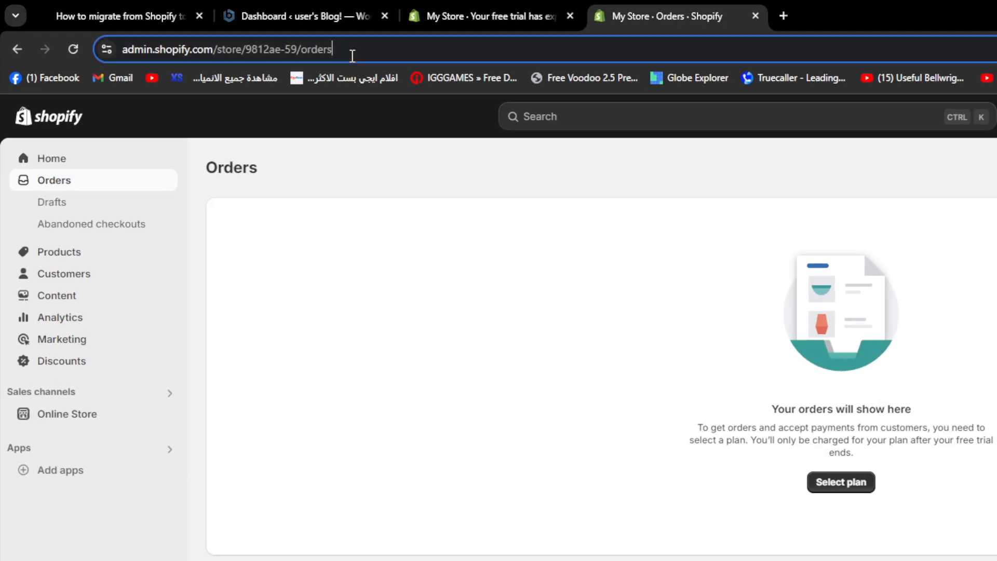
drag(352, 52, 123, 51)
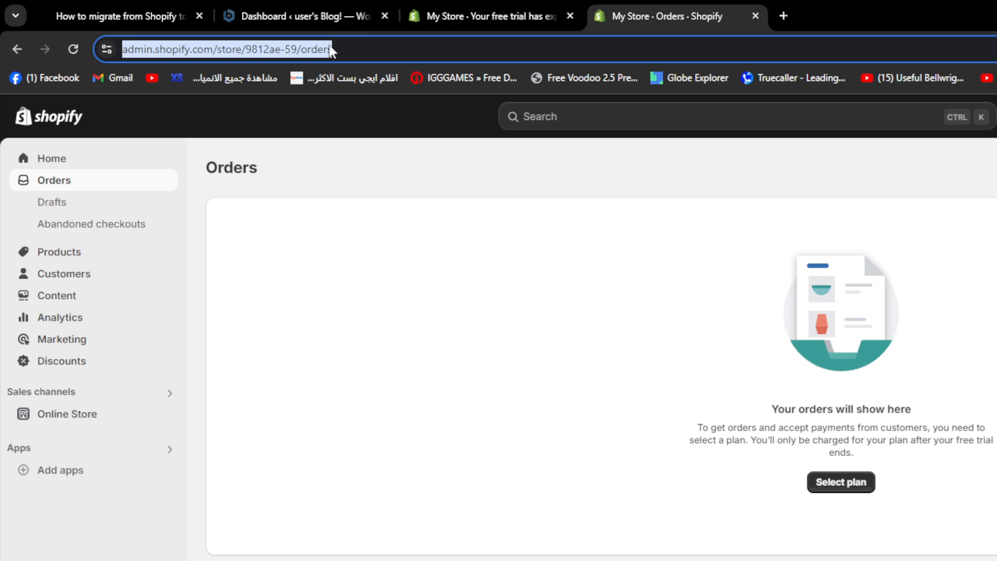
click(347, 175)
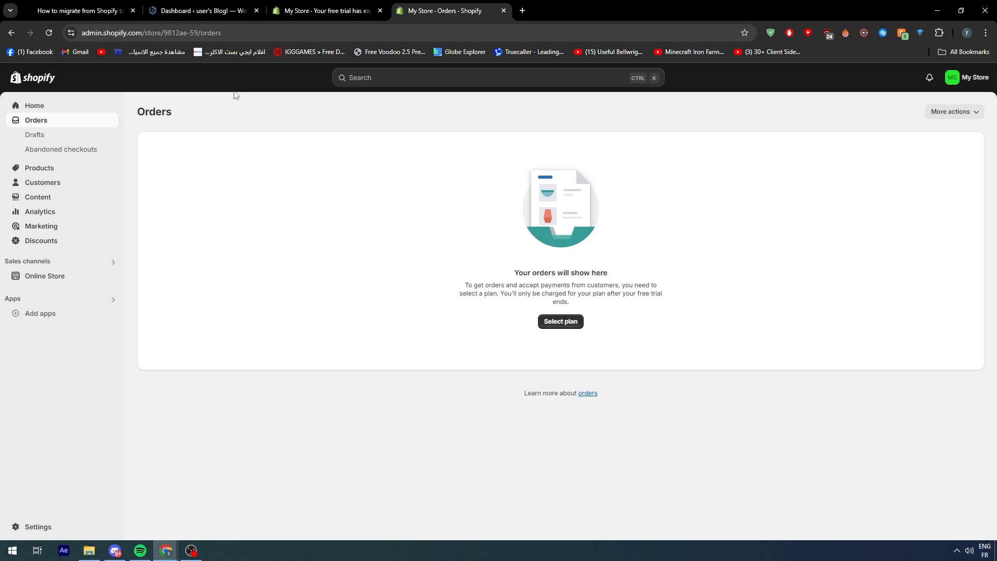
View the new Shopify store's general settings and return to its Orders page.
click(36, 526)
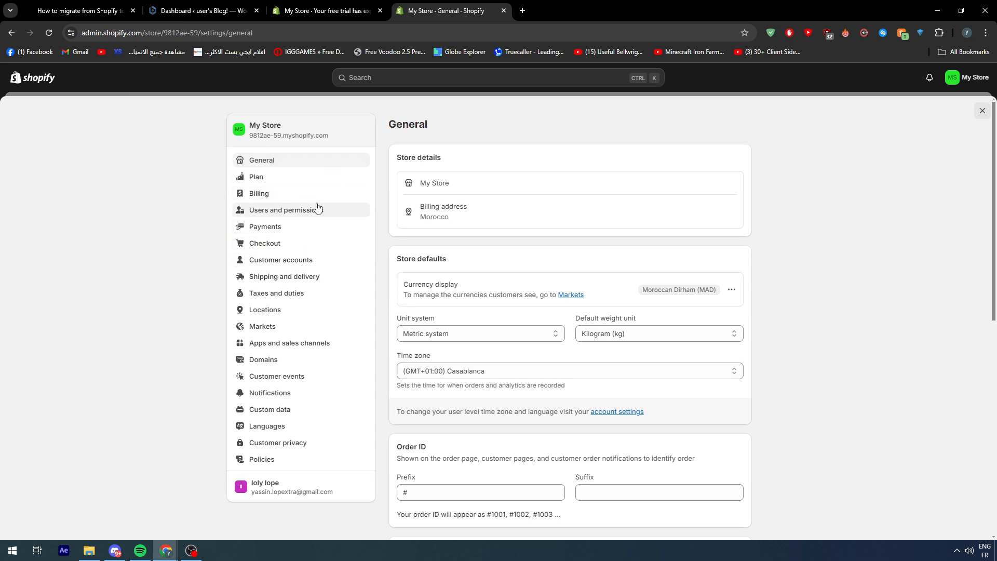
click(203, 11)
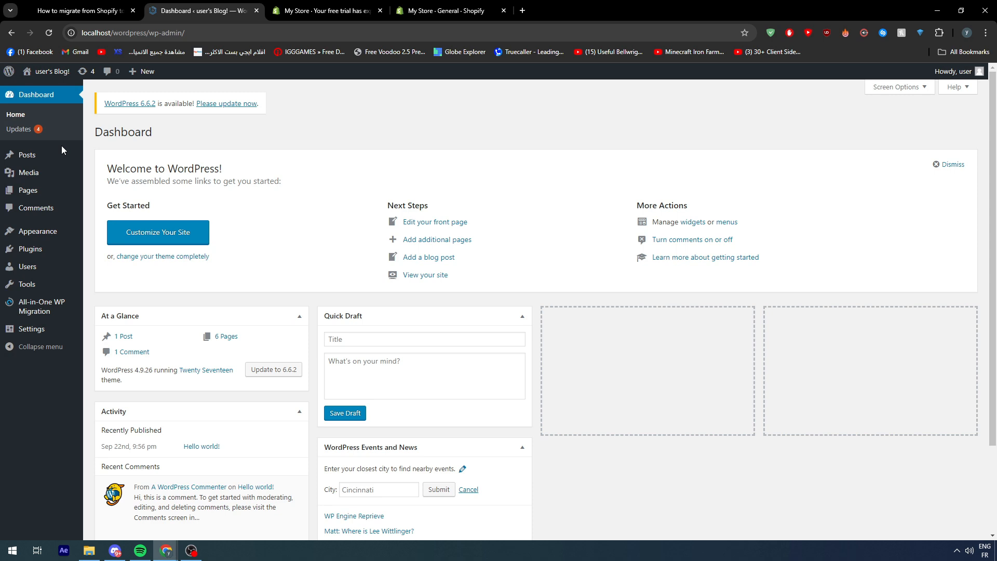
click(426, 11)
click(355, 3)
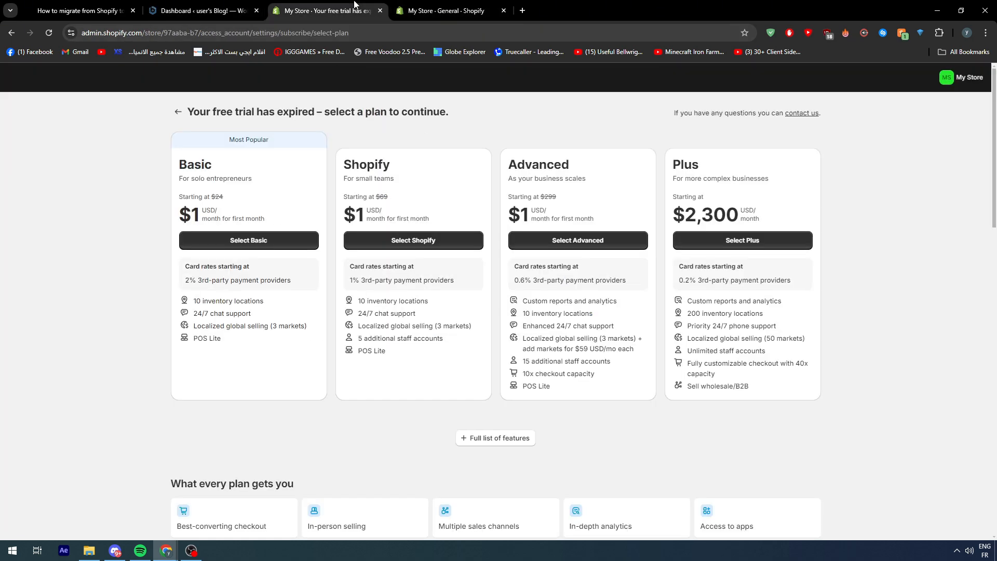
click(443, 4)
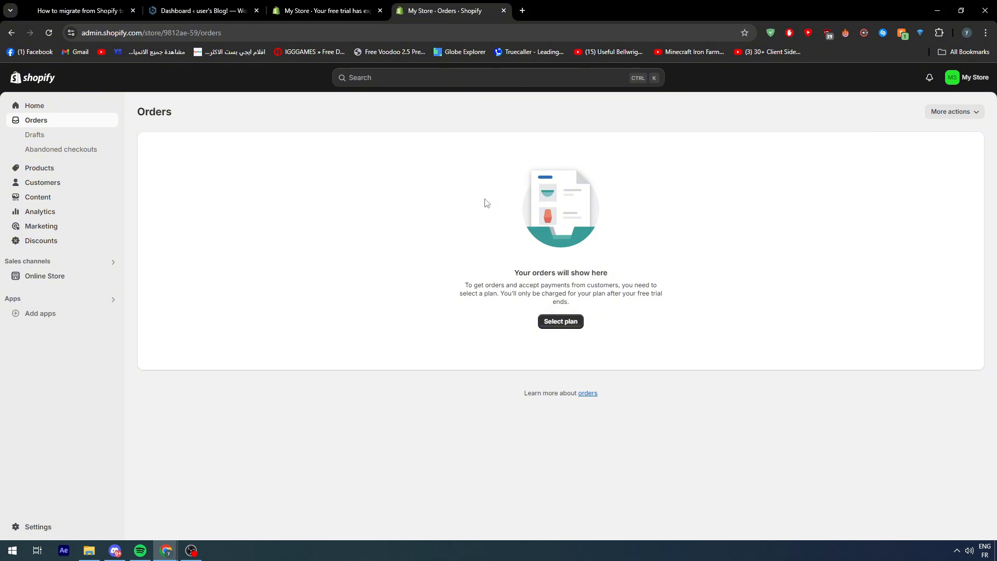
Open the page for adding new themes in the WordPress admin and browse the featured themes.
click(207, 11)
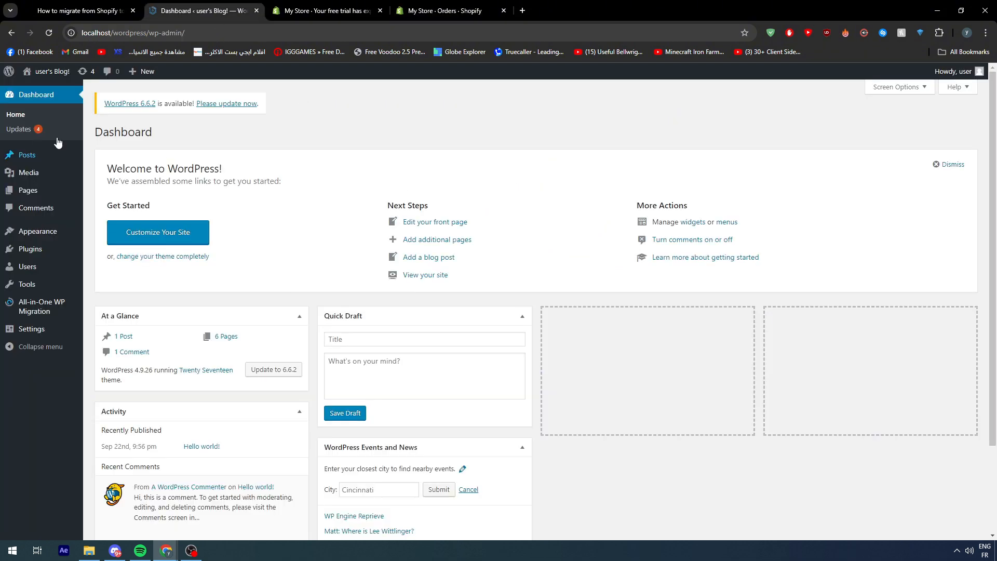
click(38, 231)
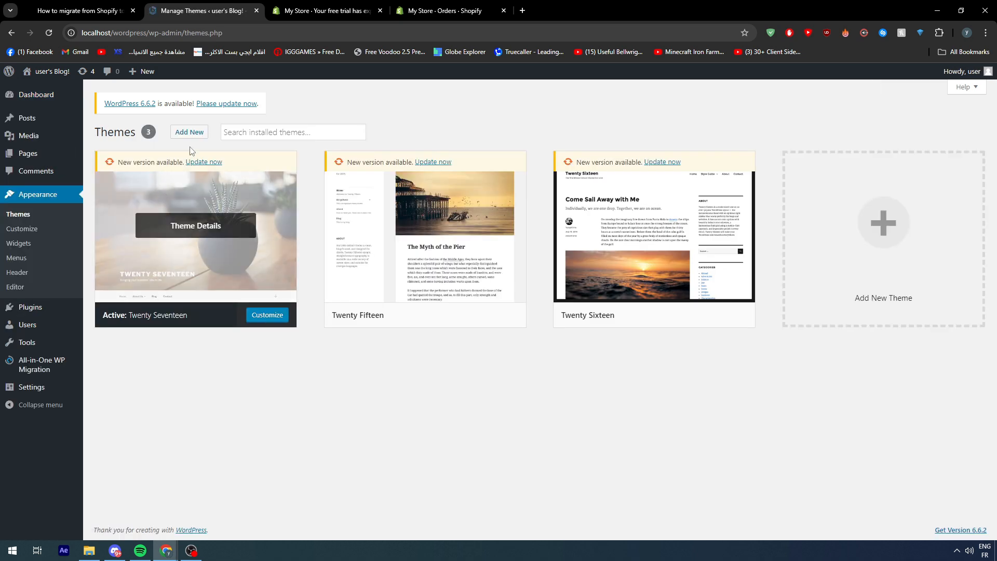
click(190, 133)
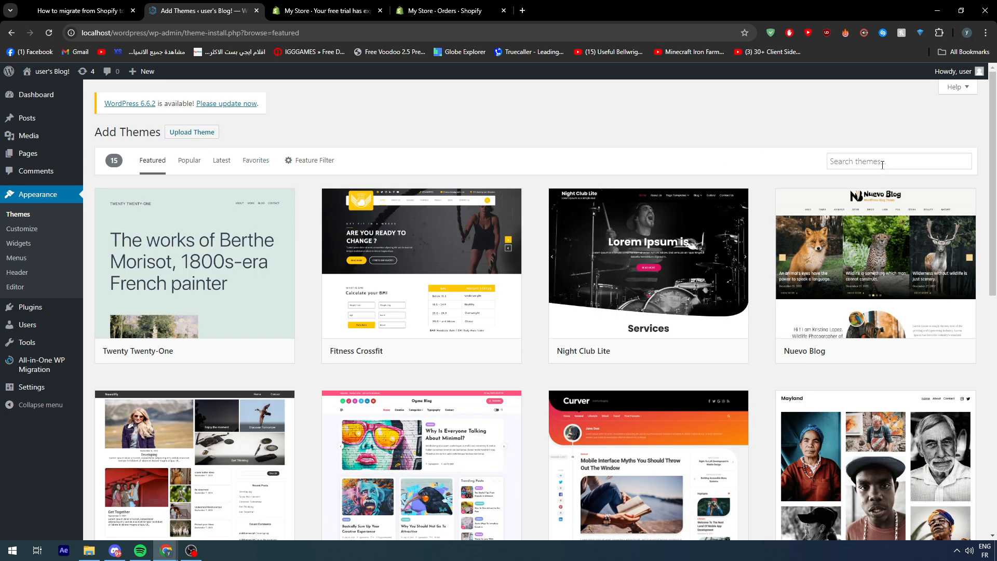
scroll(803, 146, down, 7)
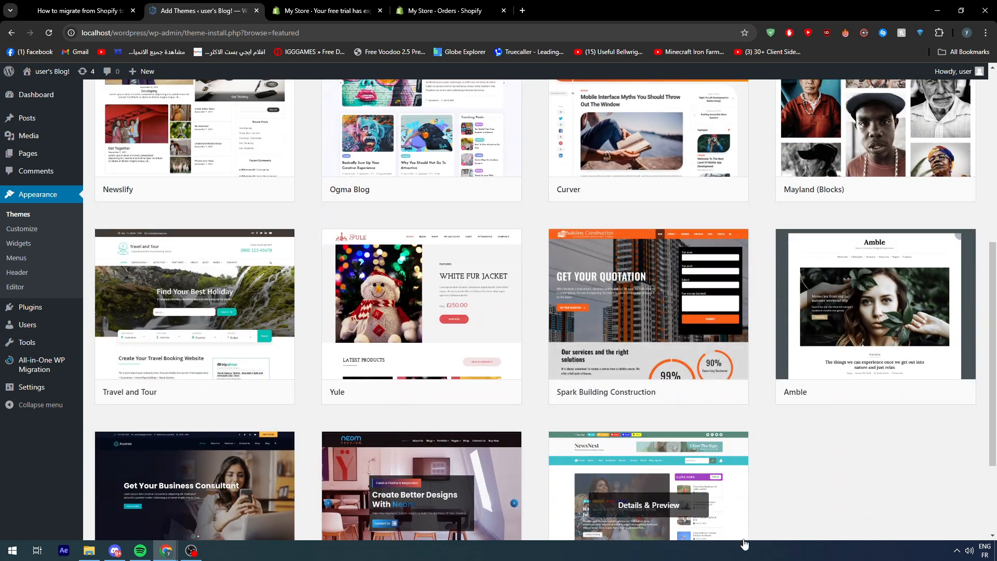
scroll(750, 519, up, 7)
scroll(757, 517, down, 4)
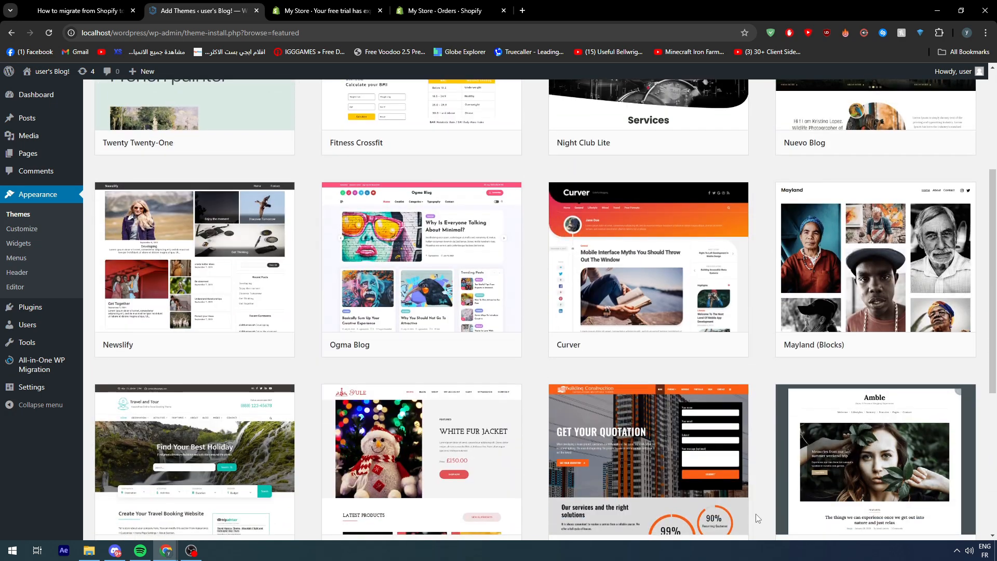
scroll(757, 518, down, 6)
scroll(752, 516, up, 10)
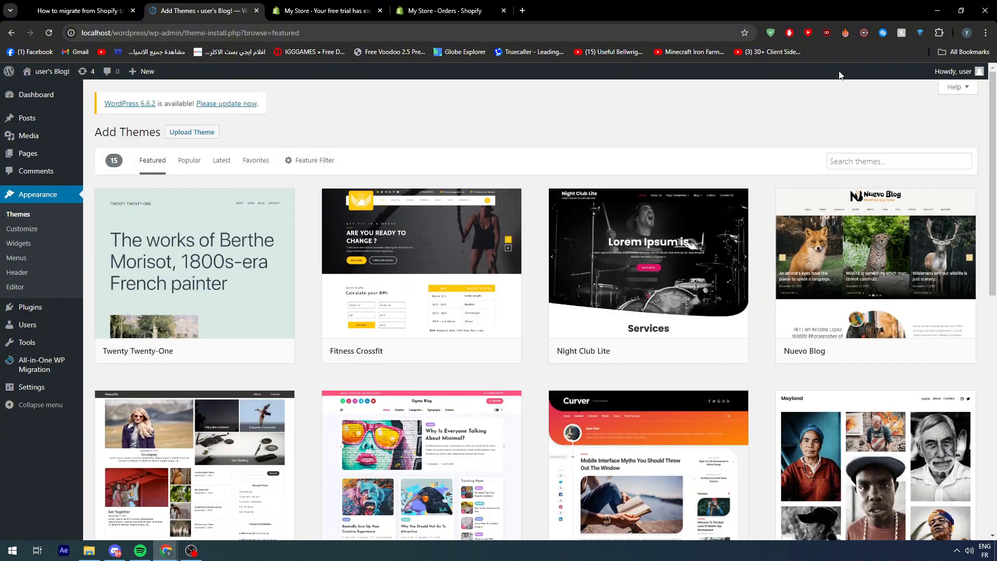
Search the WordPress themes for "store" and browse the matching designs.
click(870, 161)
text(store)
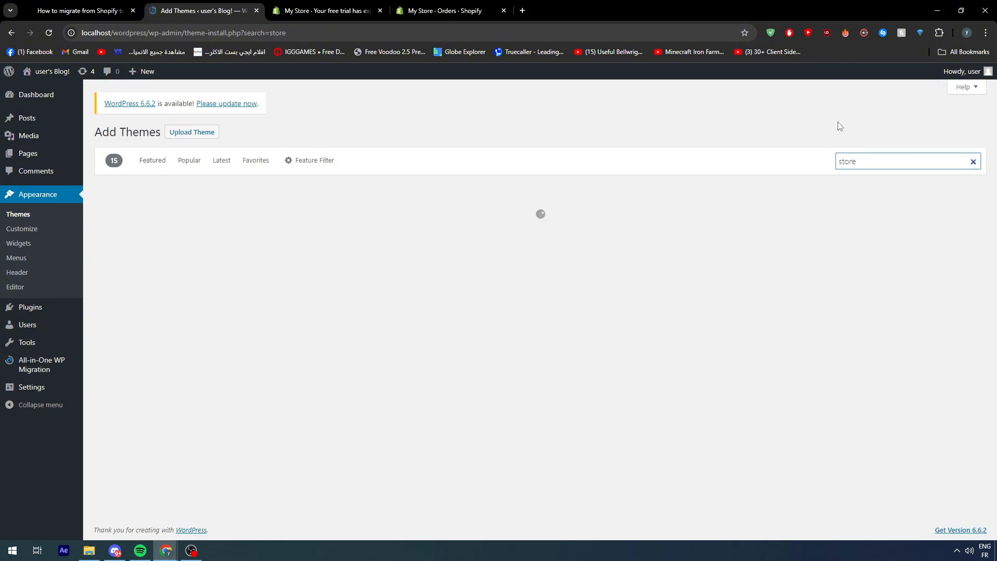
click(711, 106)
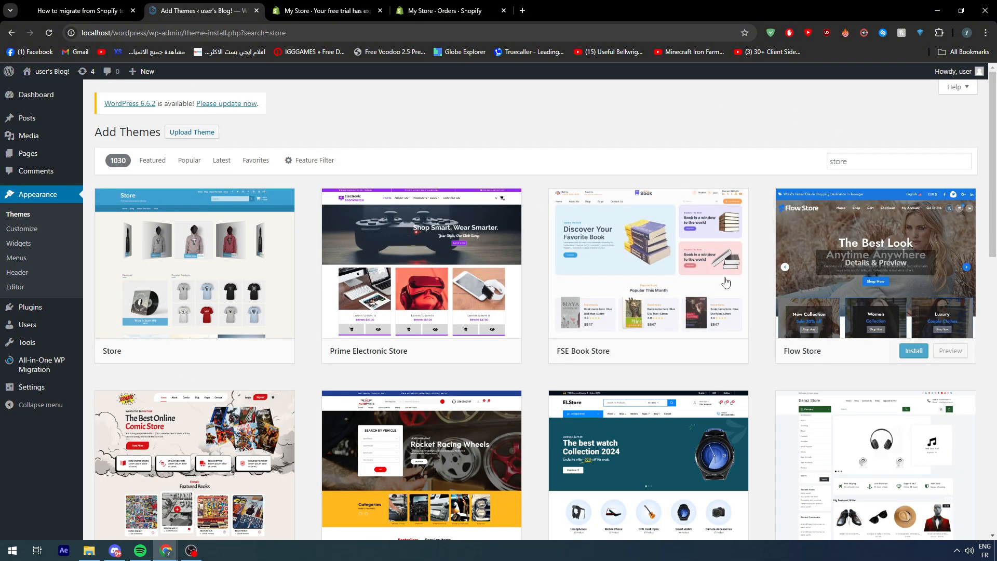
scroll(618, 283, down, 6)
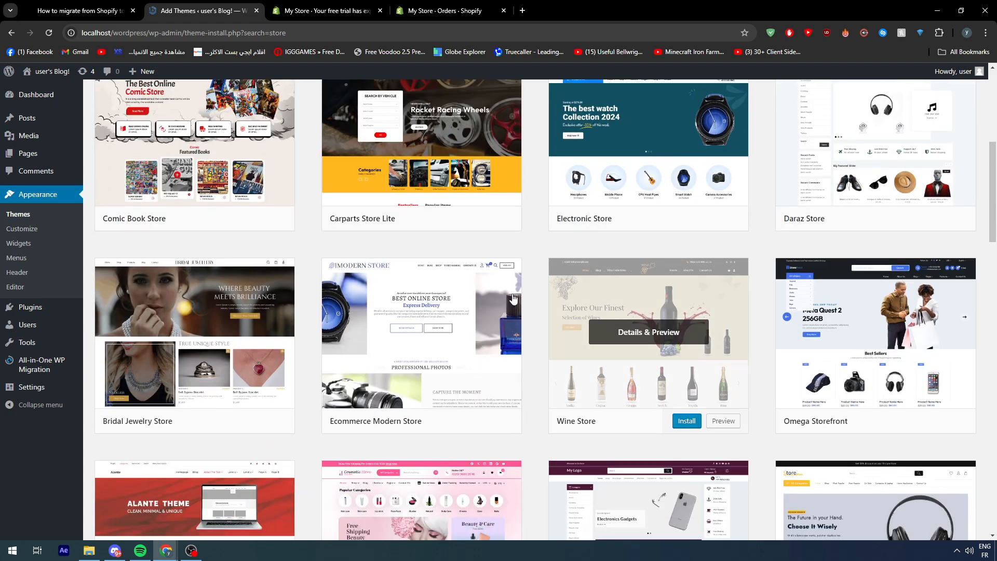
scroll(512, 295, down, 8)
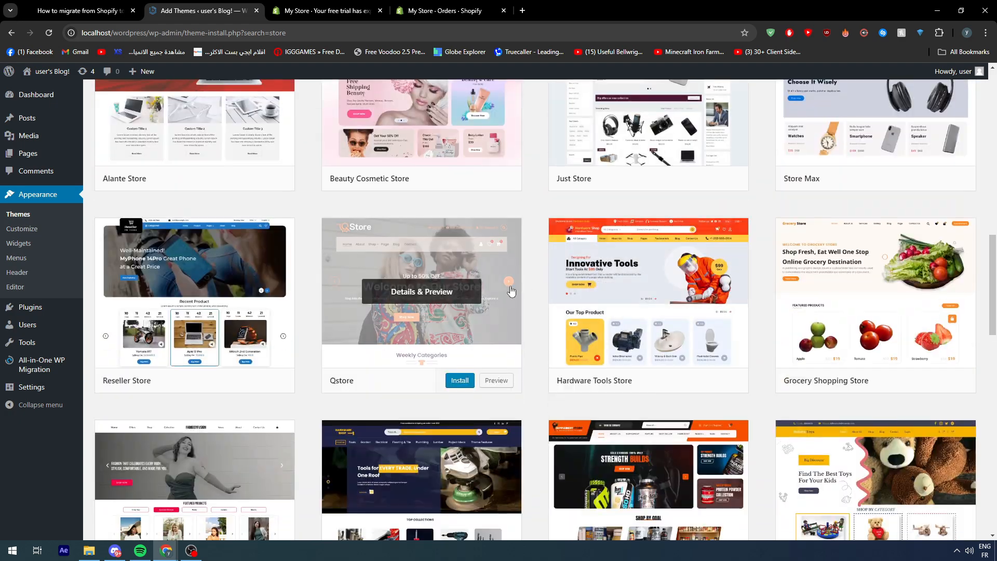
scroll(511, 290, up, 3)
scroll(532, 278, down, 5)
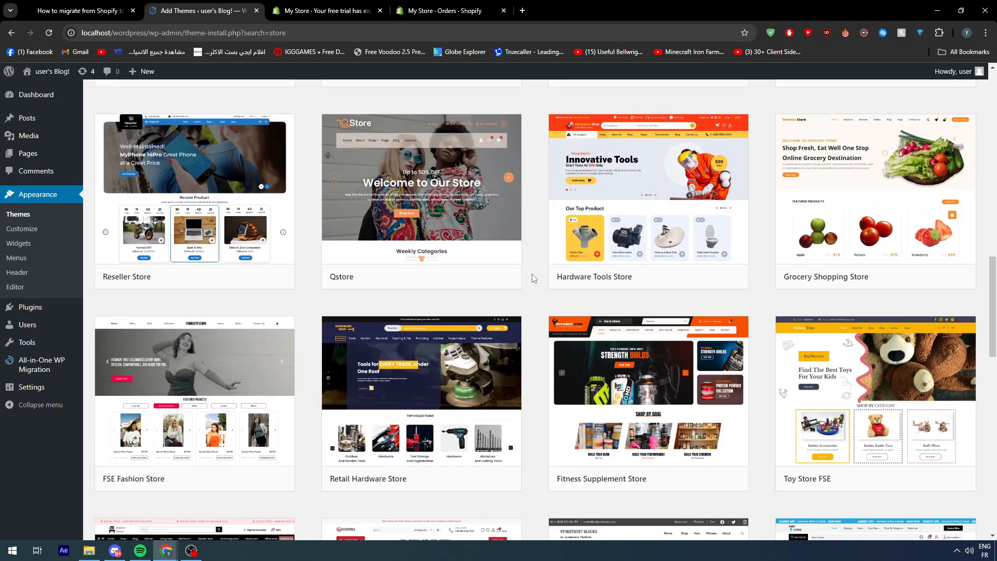
Browse further through the WordPress themes that match the store search.
scroll(532, 278, down, 7)
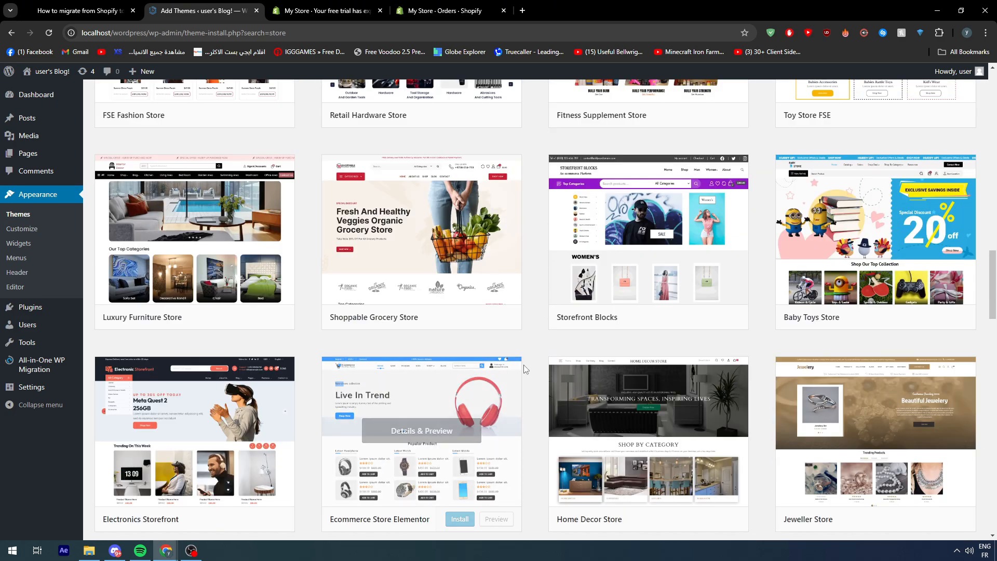
scroll(523, 361, down, 8)
scroll(527, 355, up, 12)
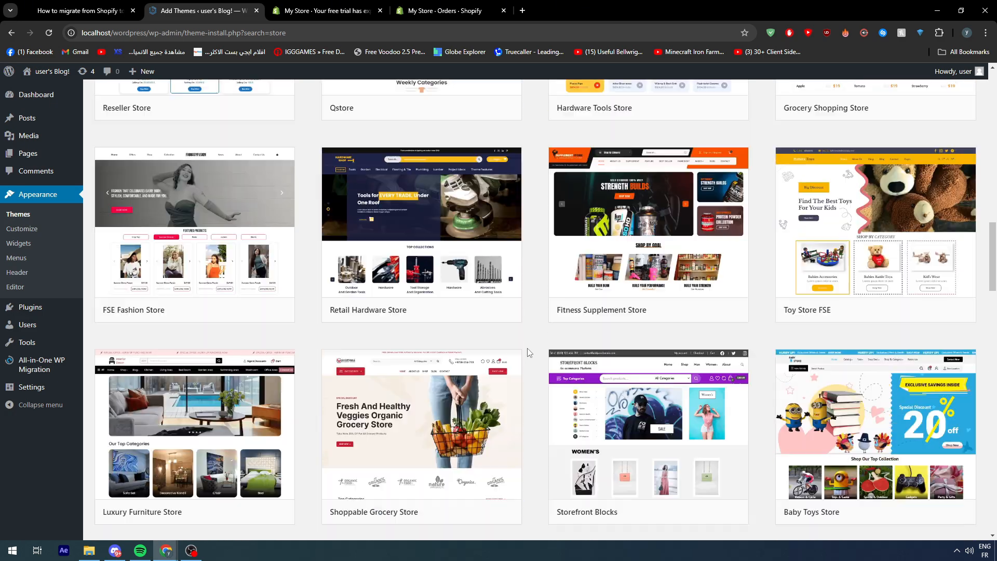
scroll(529, 353, up, 15)
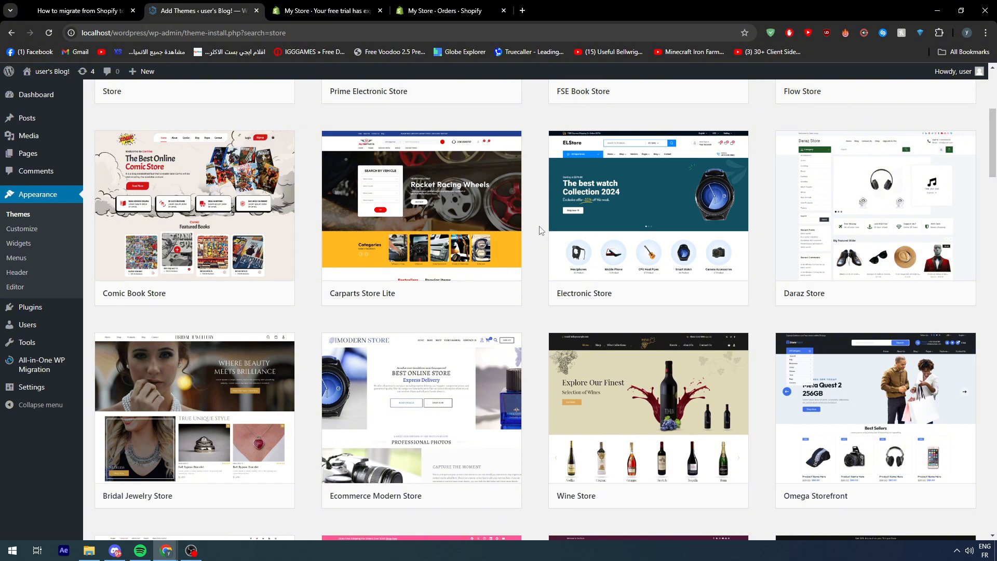
Switch to the new Shopify store and start a product titled "eazeza" with the description "azeaze".
click(445, 10)
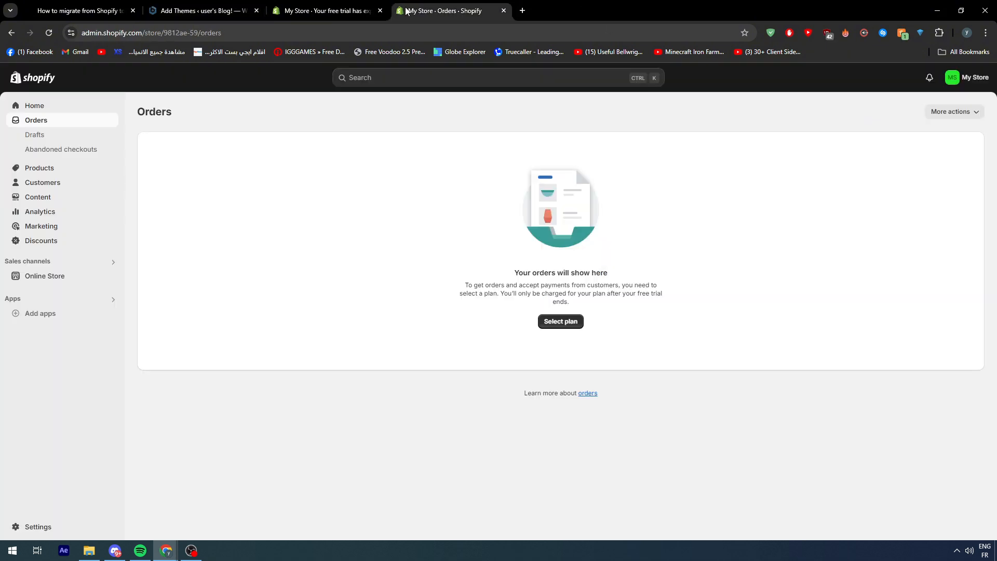
click(44, 169)
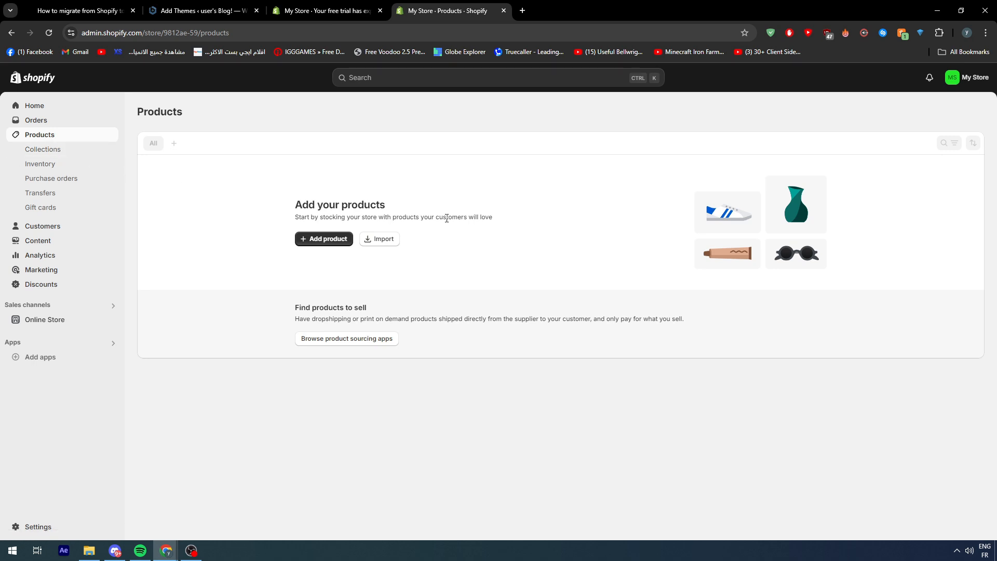
click(324, 239)
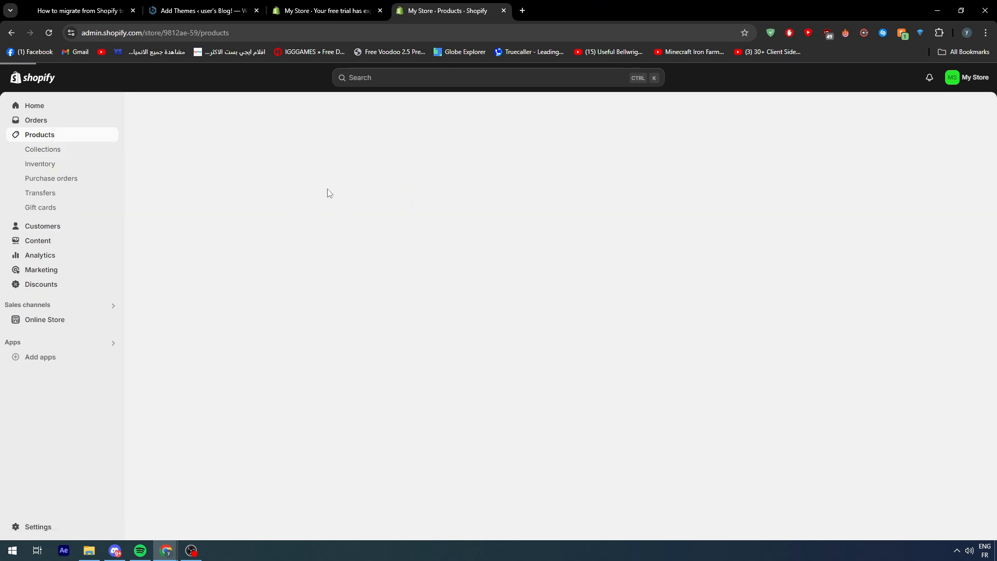
click(348, 165)
text(eazeza)
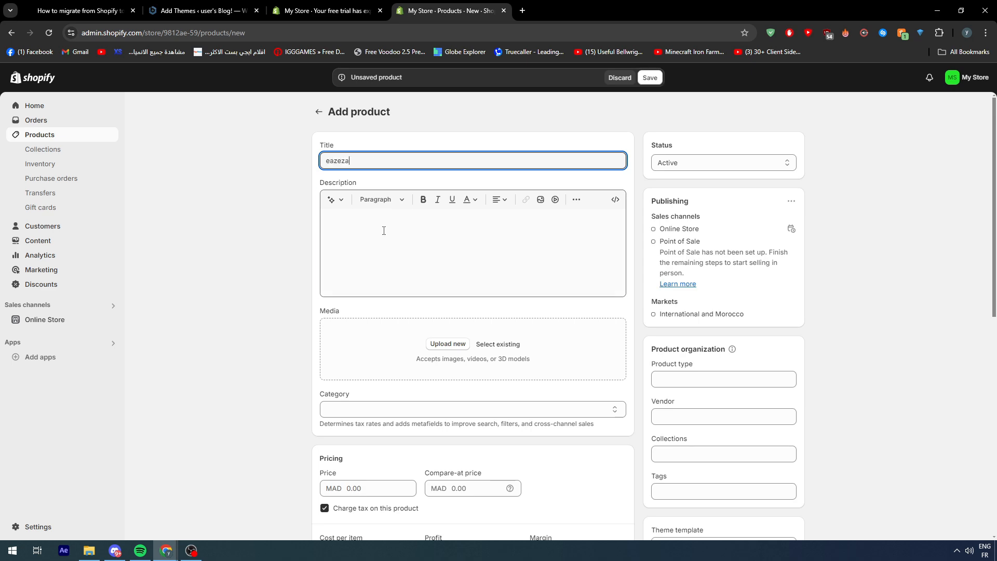
click(383, 229)
text(azeaze)
Leave the product's media empty, set its price to MAD 1000 and save the product.
click(353, 353)
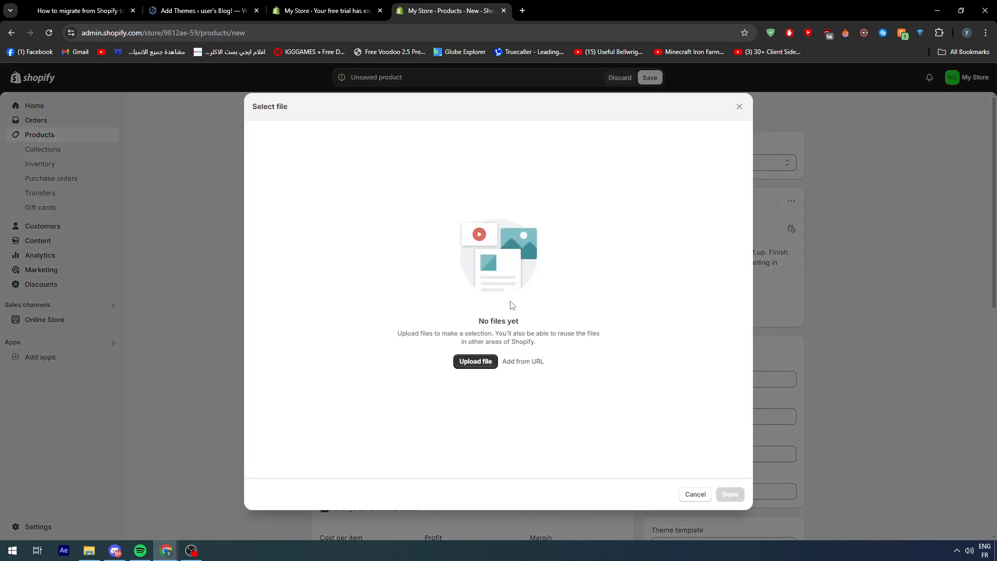
click(738, 114)
scroll(612, 273, down, 3)
click(359, 335)
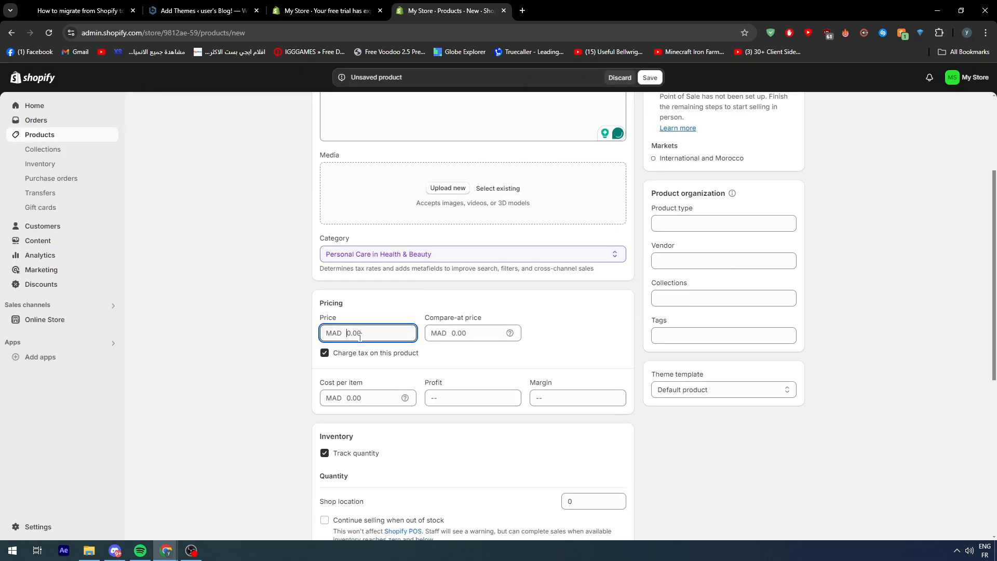
text(1000)
scroll(358, 321, down, 6)
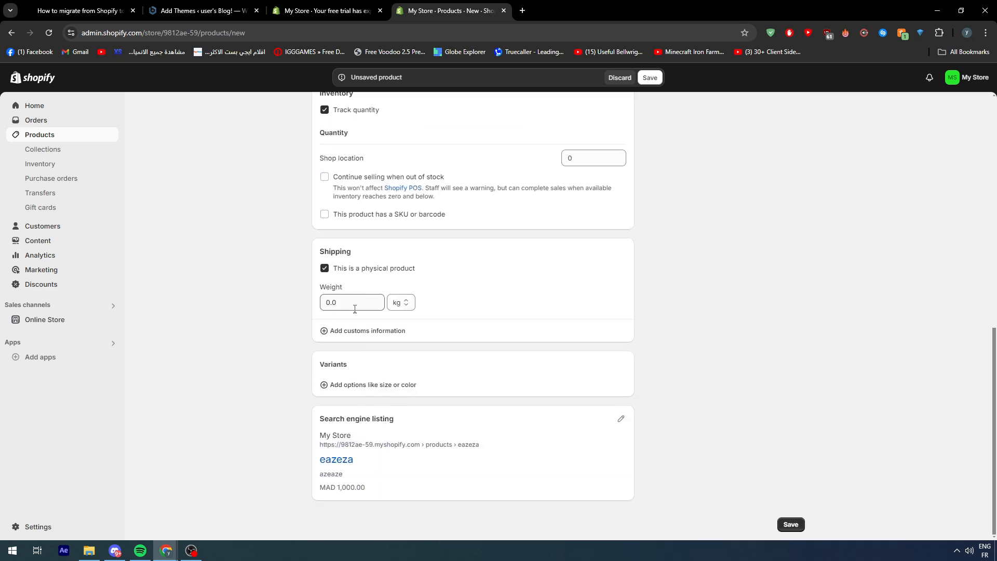
click(790, 524)
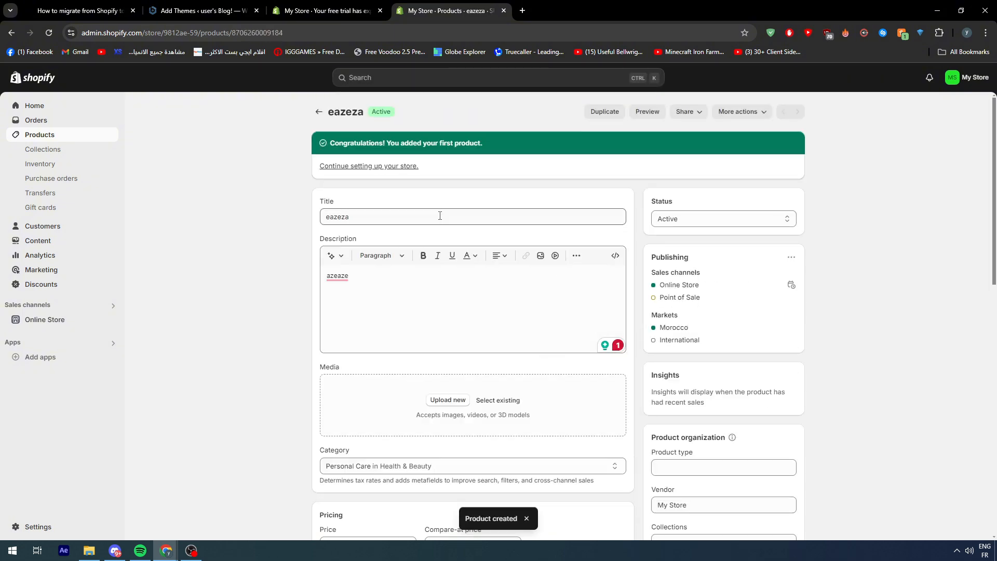
Export the current page of the product list as CSV for Excel, Numbers, or other spreadsheet programs.
click(38, 135)
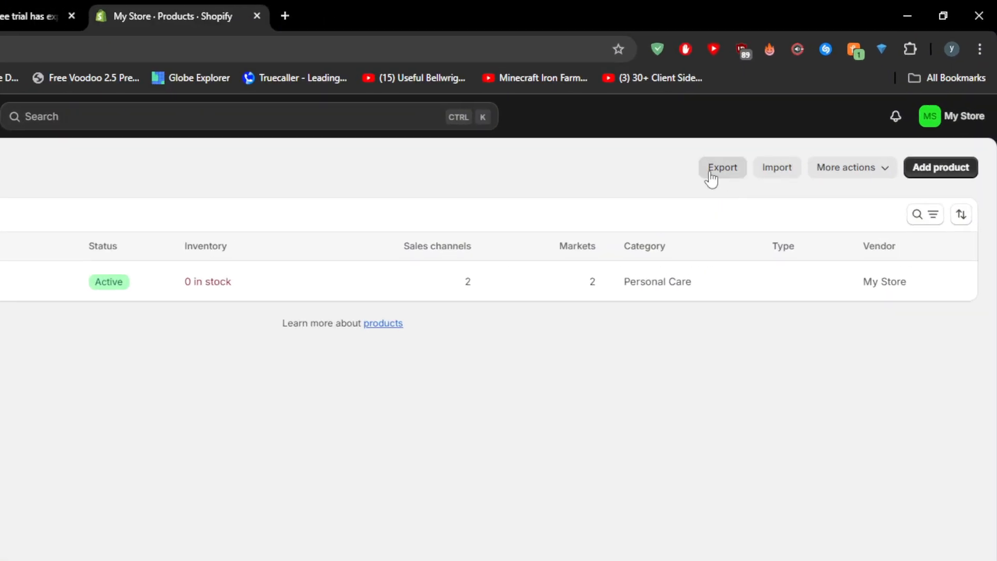
click(710, 174)
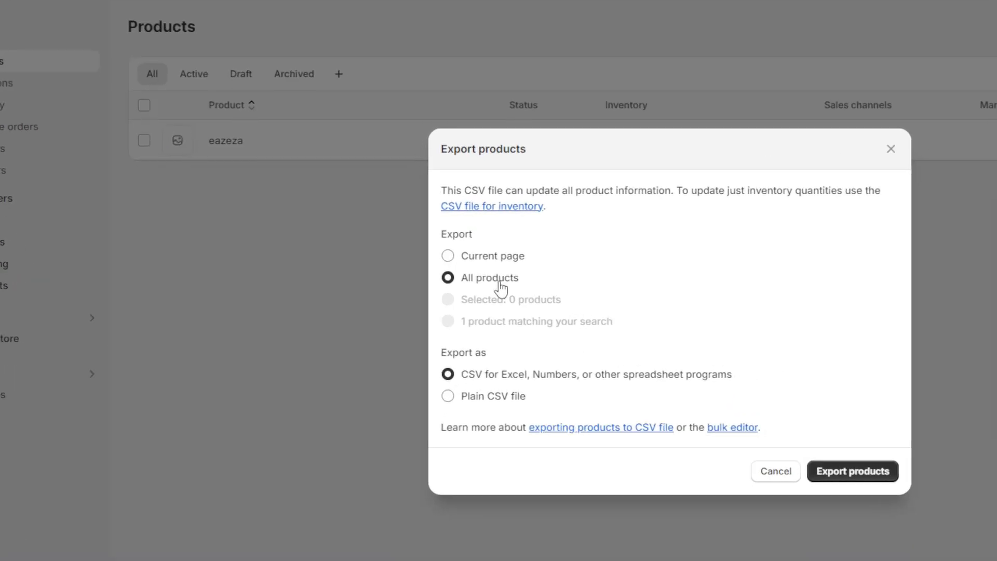
click(470, 261)
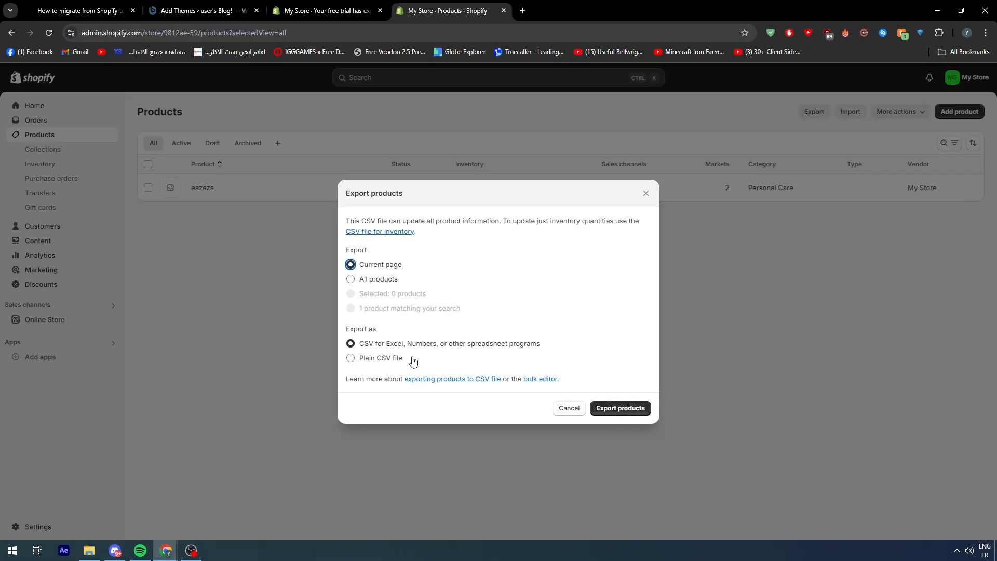
click(620, 408)
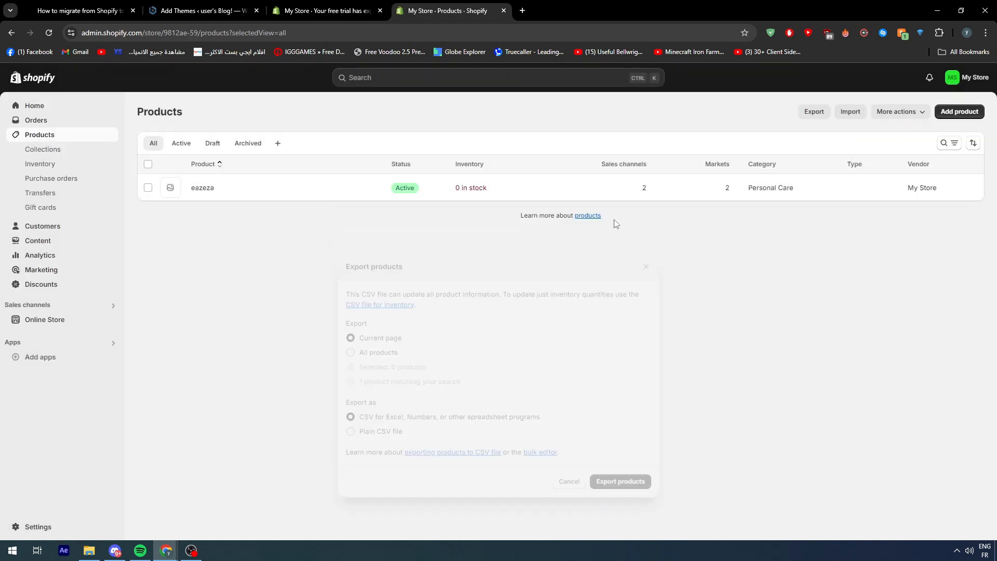
click(202, 11)
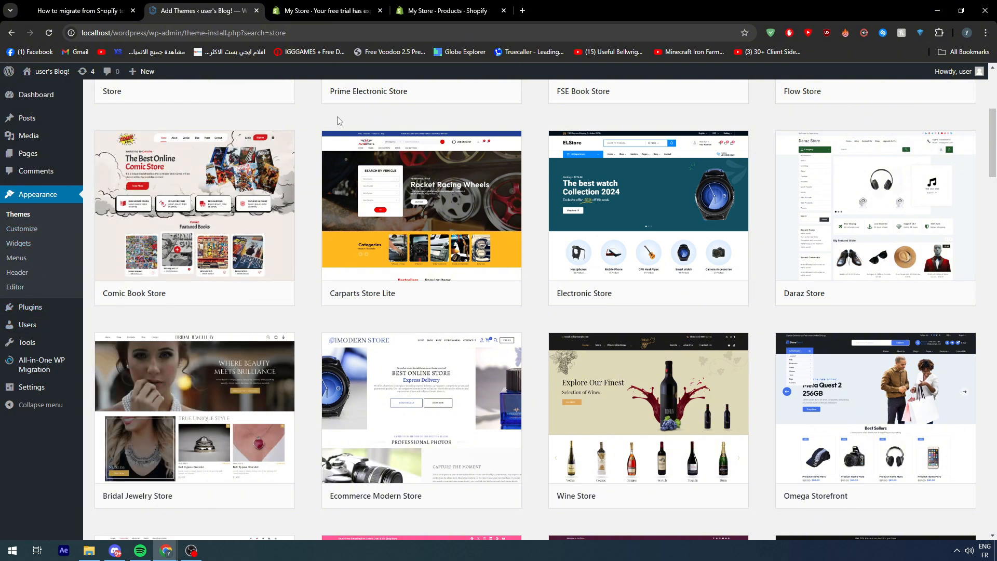
click(412, 13)
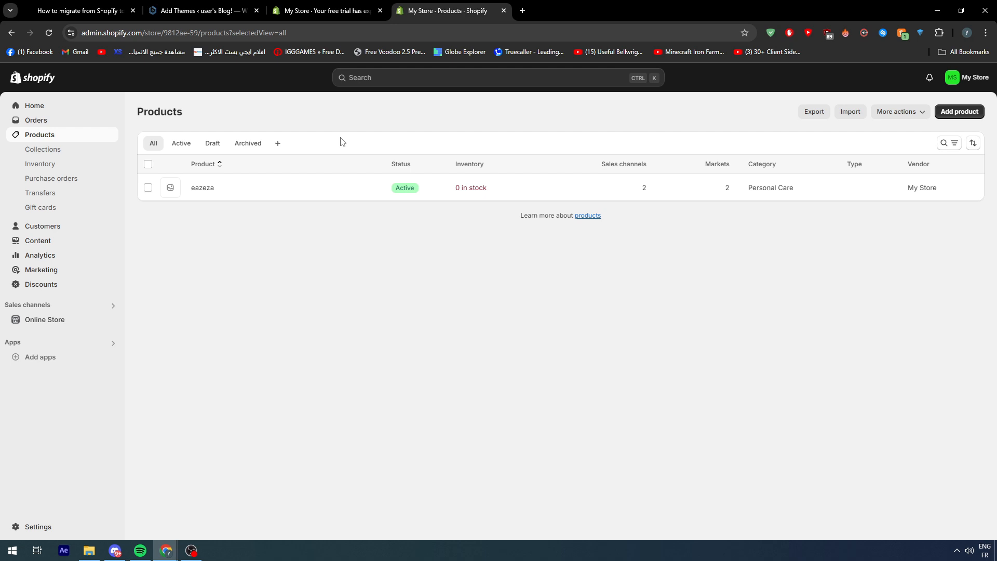
Start a new customer in the Shopify store and enter the customer's first name.
click(52, 226)
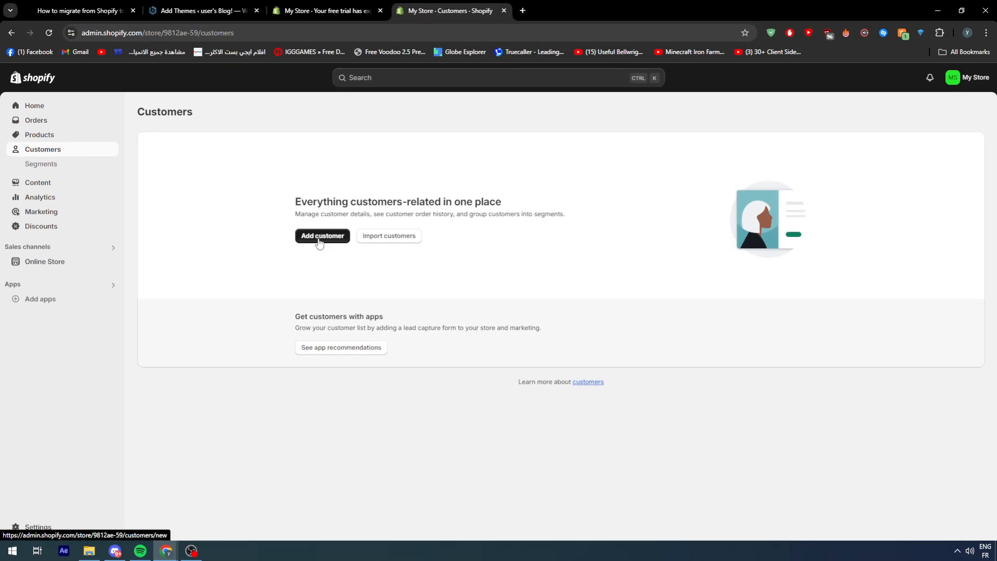
click(496, 285)
click(366, 183)
text(ezaea)
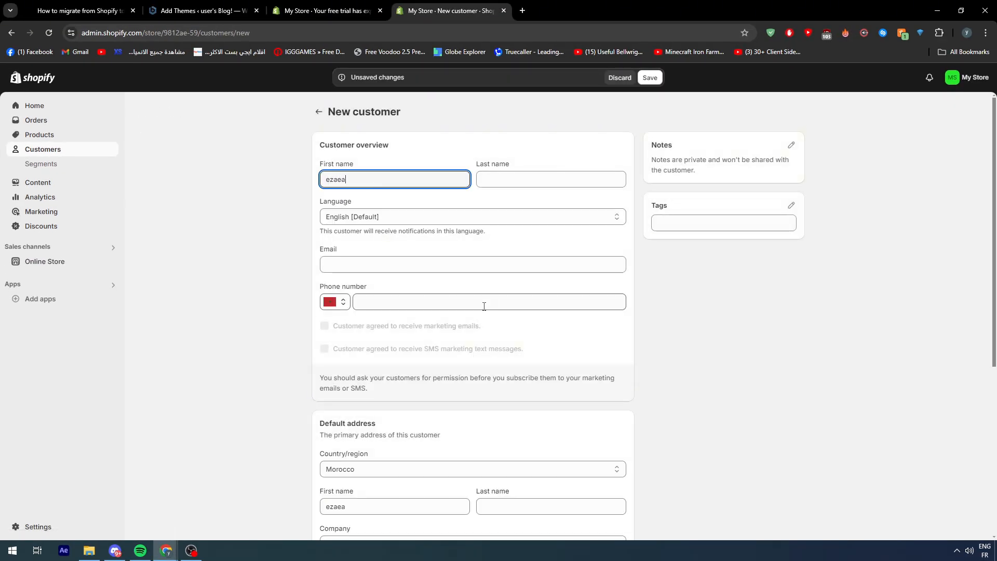
Fill in the new customer's e-mail and save the customer record.
click(462, 265)
scroll(720, 306, down, 5)
scroll(770, 252, up, 6)
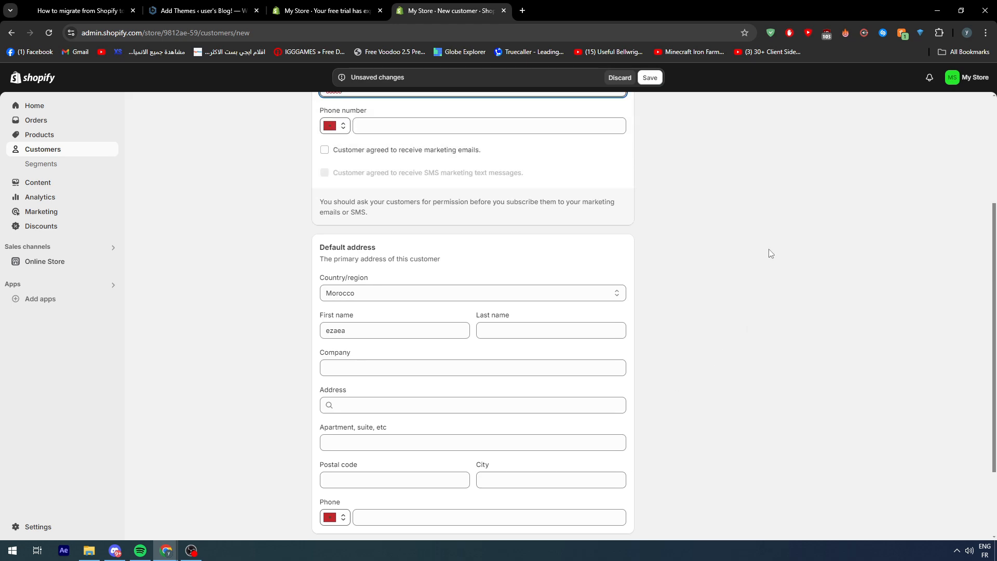
scroll(562, 289, down, 5)
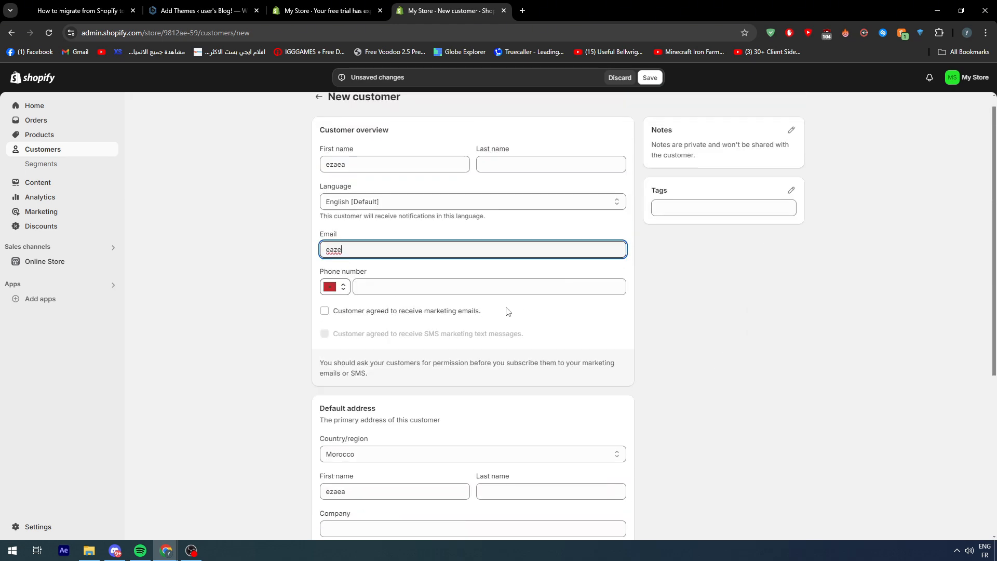
scroll(443, 309, down, 3)
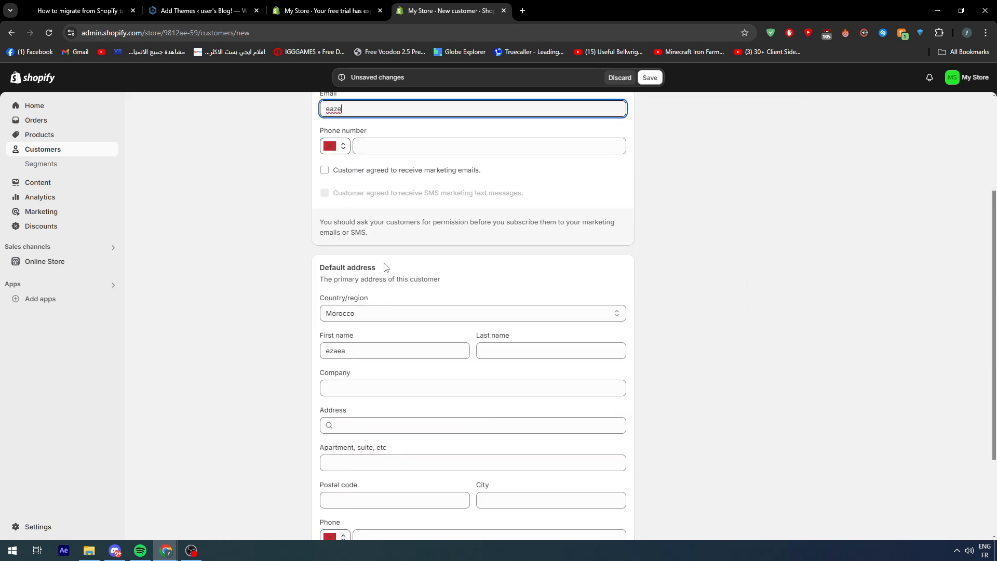
scroll(404, 270, up, 2)
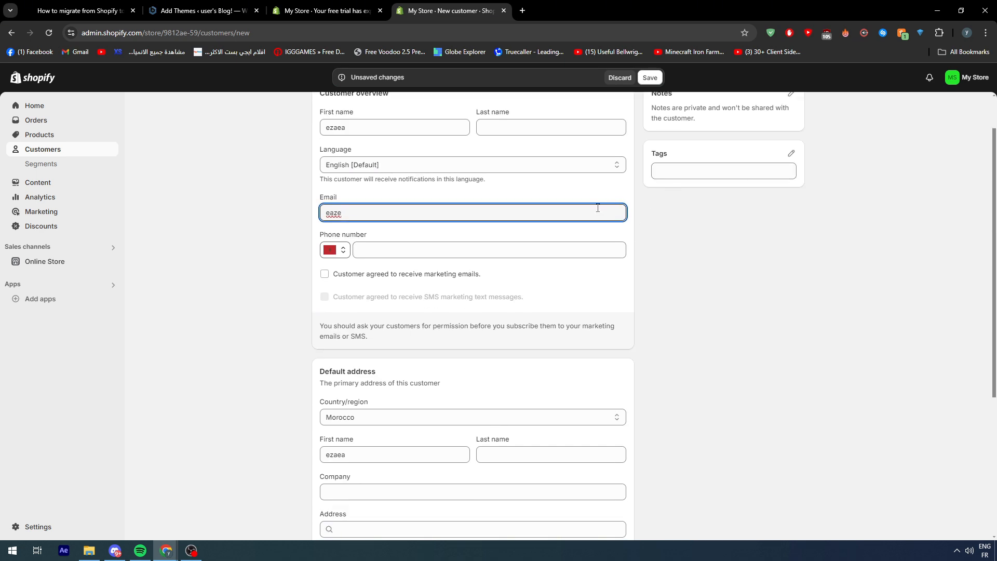
text(@gmail.Com)
click(799, 224)
scroll(673, 127, up, 1)
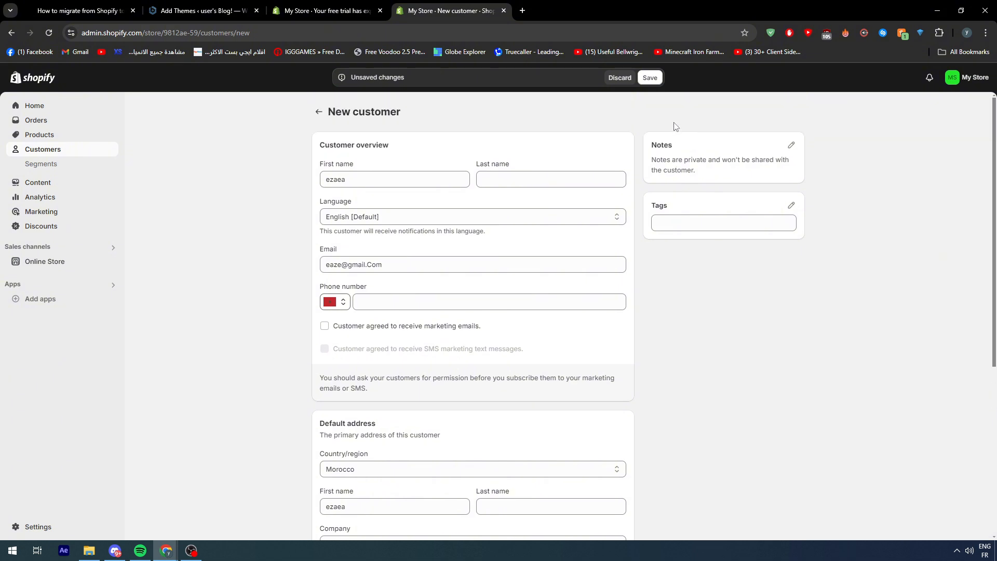
click(648, 79)
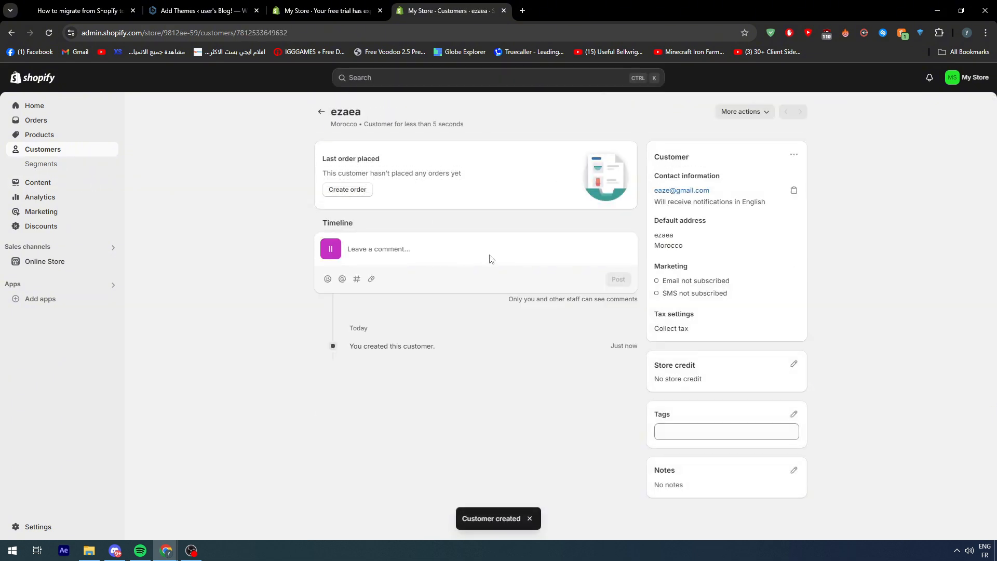
Return to the customer list, view the customer export options and close them.
click(52, 150)
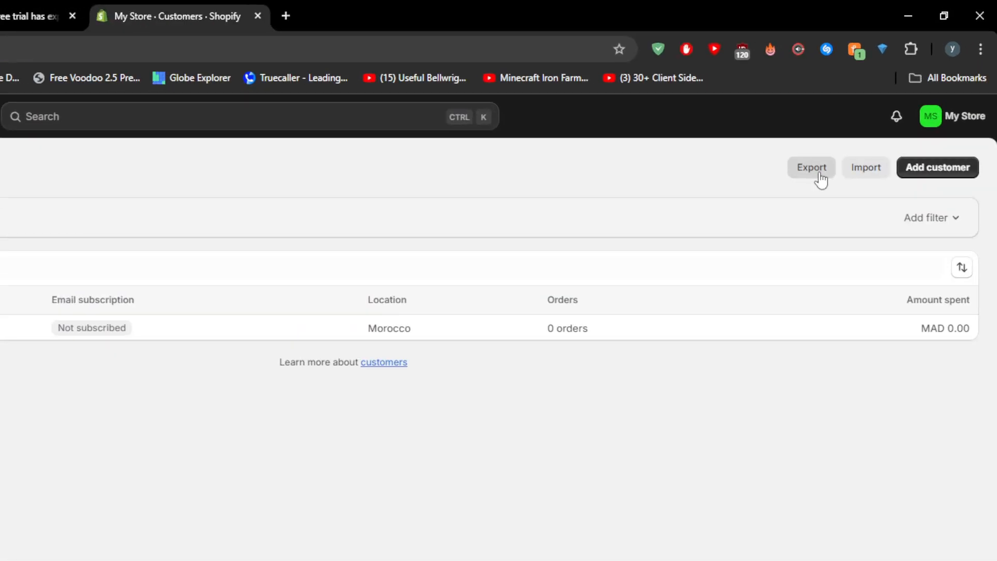
click(874, 112)
click(607, 192)
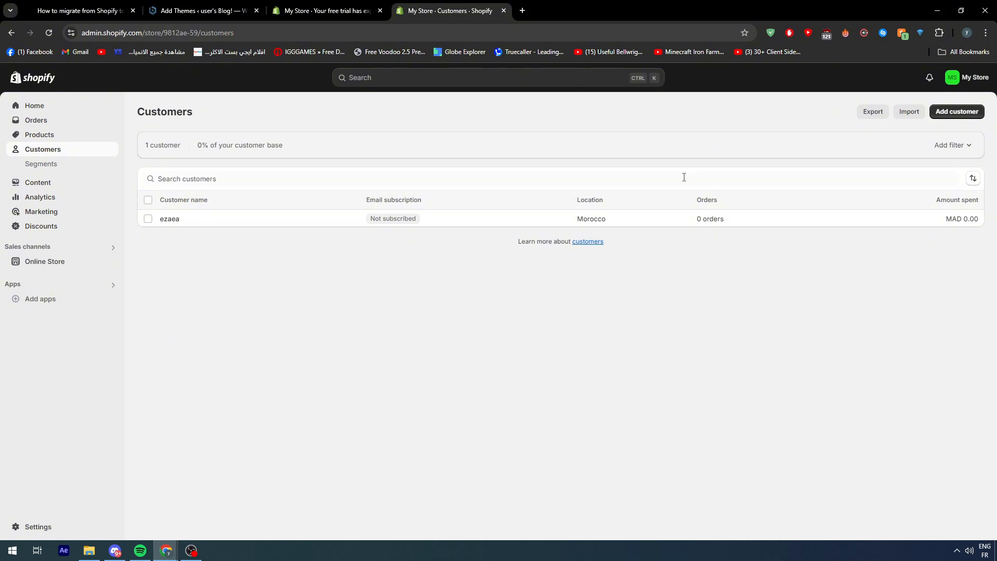
Open the Shopify App Store from the app recommendations, search it for "woocommerce" and browse the matching apps.
click(36, 301)
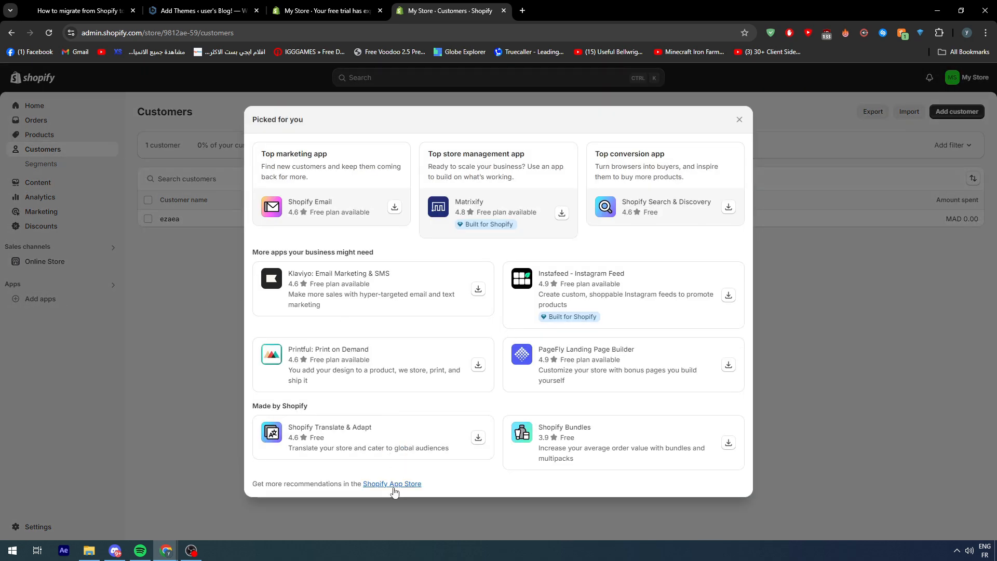
click(393, 487)
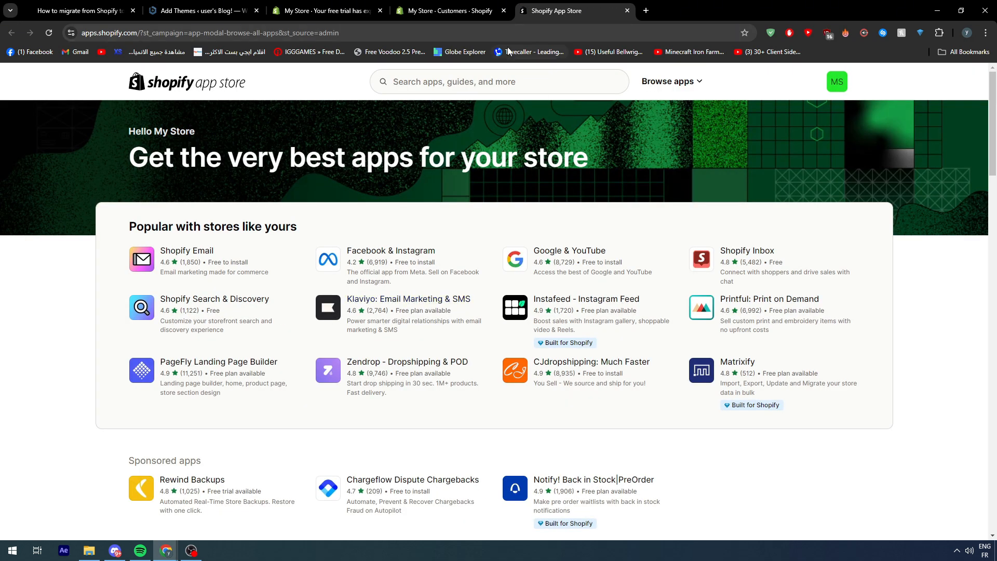
click(486, 83)
text(woocommerce)
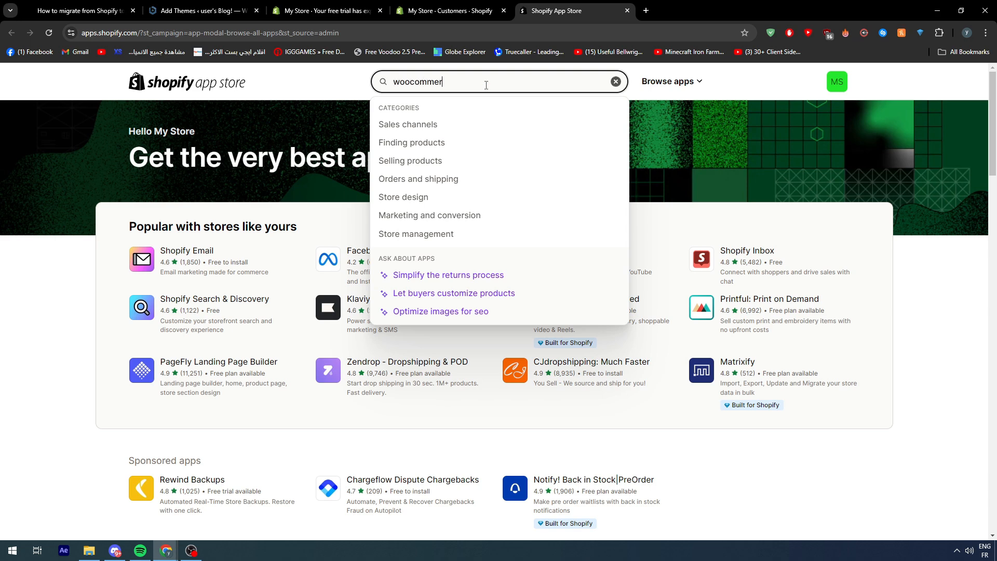
key(Return)
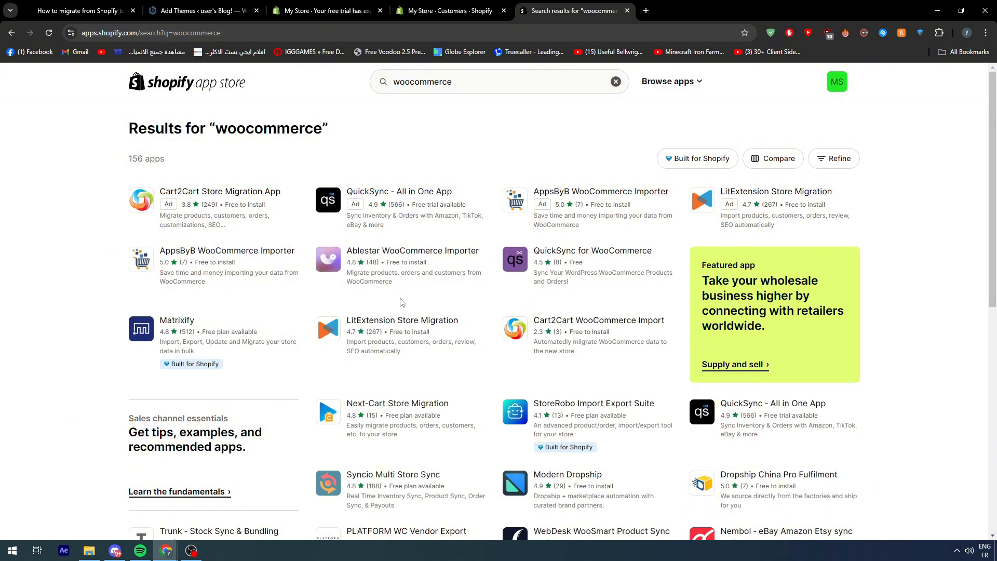
scroll(304, 217, down, 2)
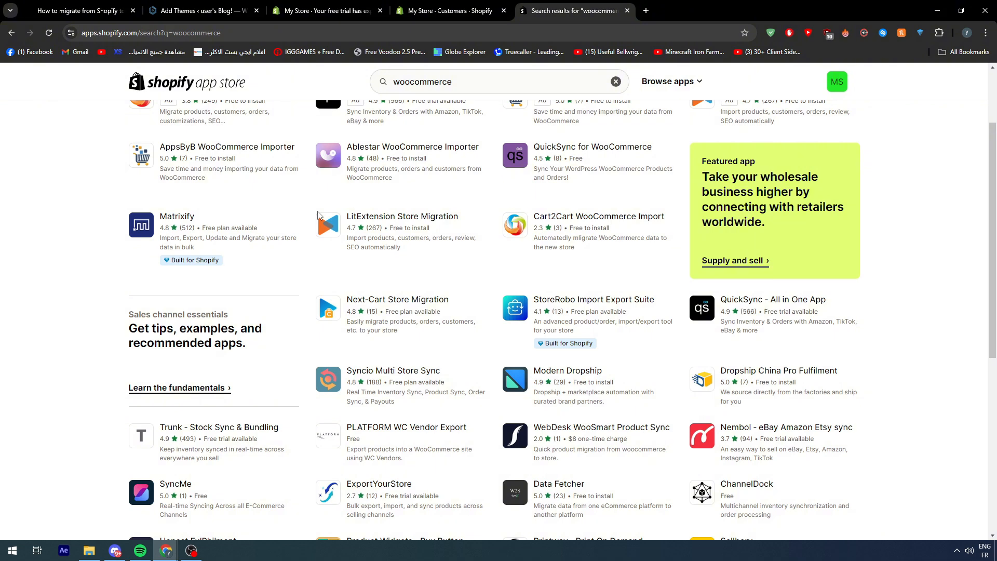
Check the expired trial store's plan page and return to the new Shopify store's Customers page.
click(364, 10)
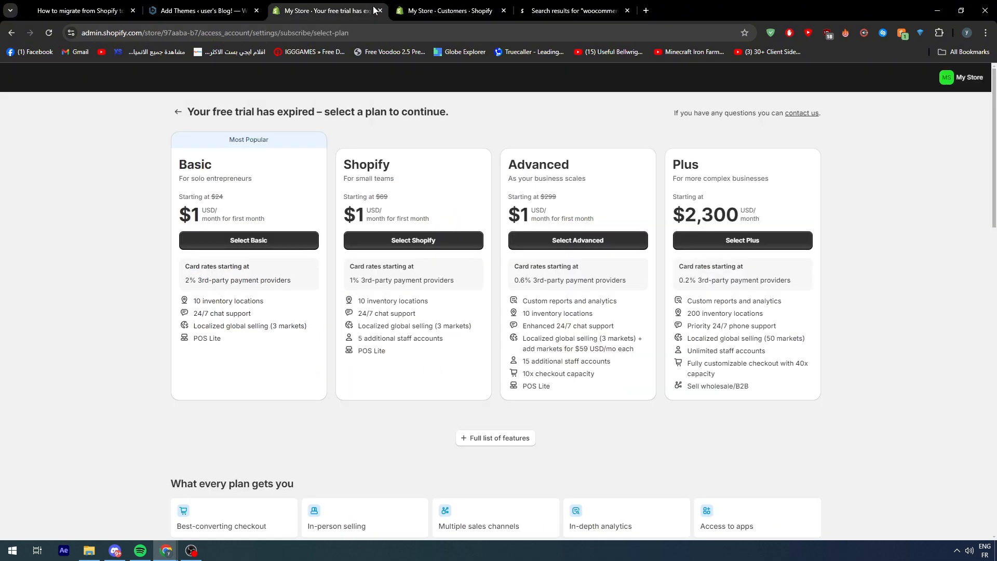
click(418, 8)
click(738, 120)
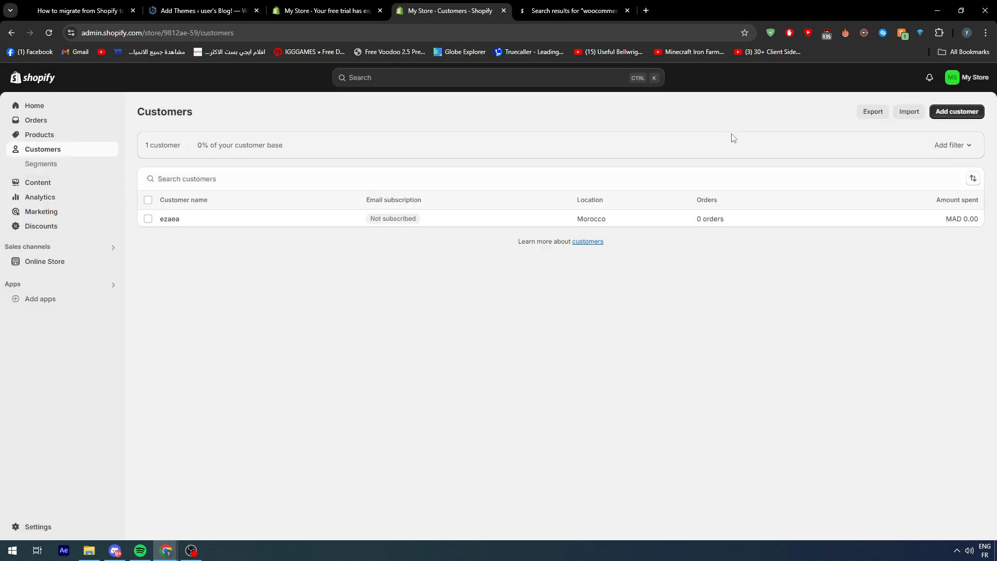